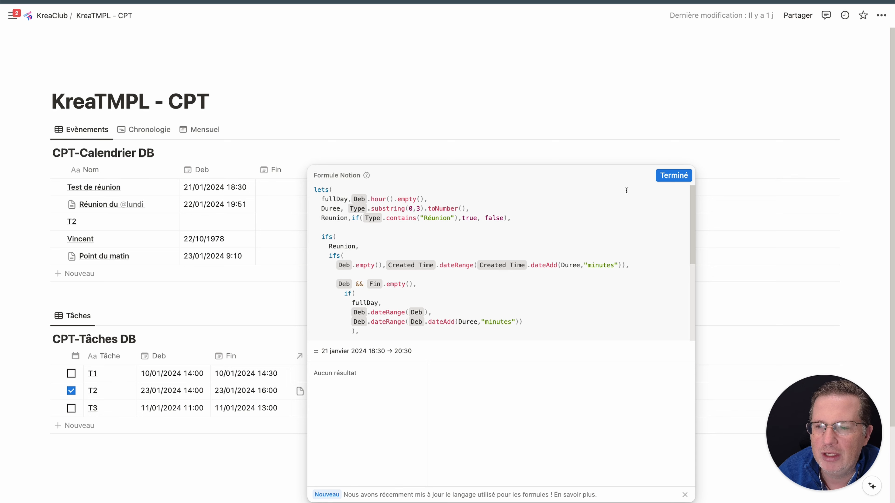
# Close the formula editor and view the repeat setting of the "Point du matin" template in CPT-Calendrier DB
pyautogui.click(674, 175)
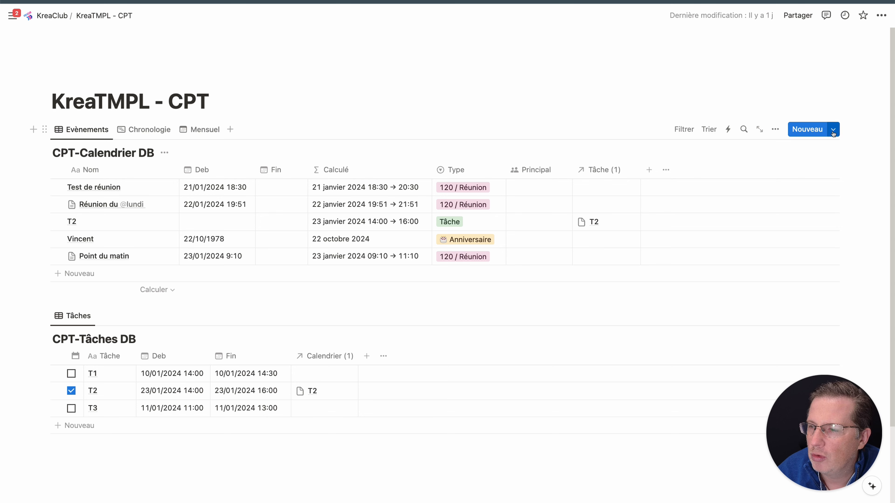
pyautogui.click(833, 131)
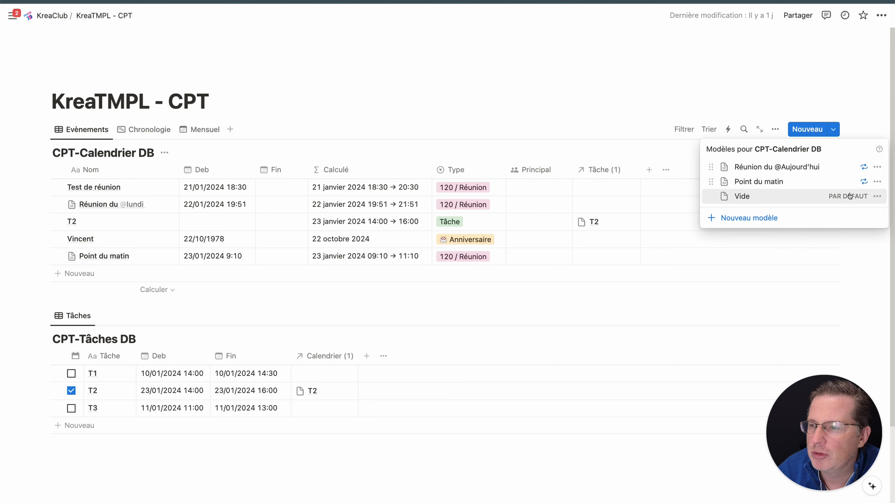
pyautogui.click(876, 183)
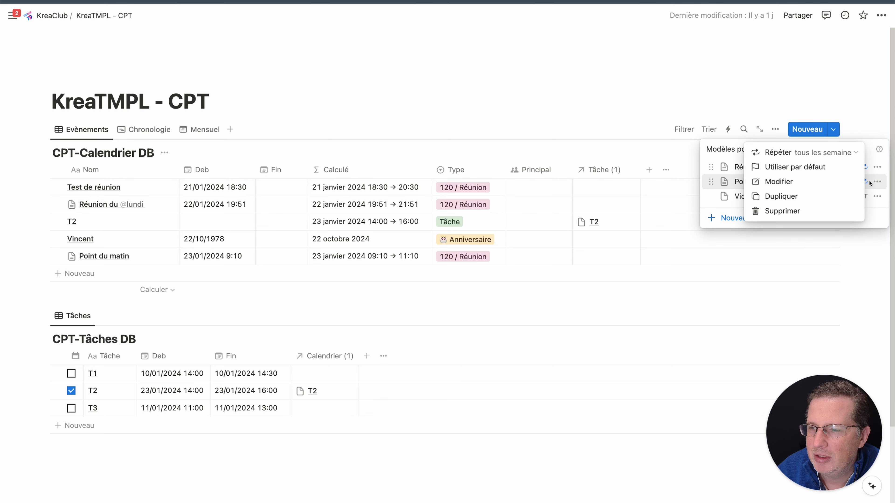
pyautogui.click(799, 155)
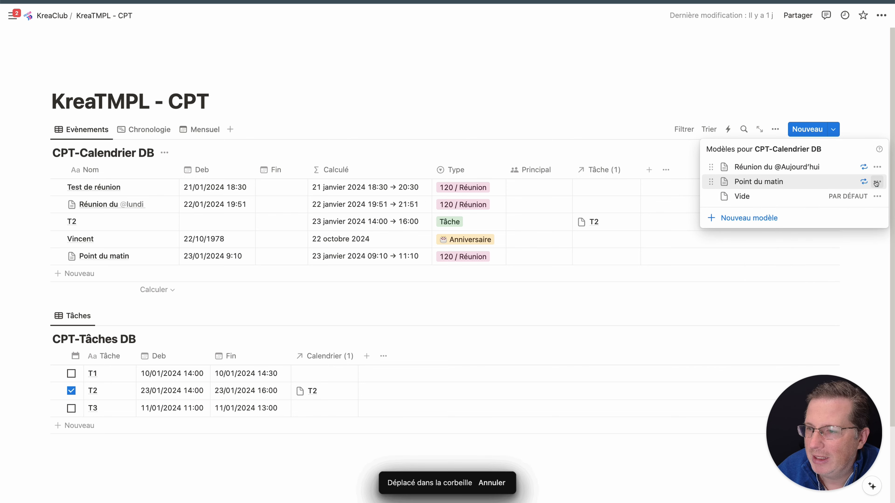
# Open the "Point du matin" template for editing and inspect the date options of its Deb property, closing it when done
pyautogui.click(876, 183)
pyautogui.click(821, 181)
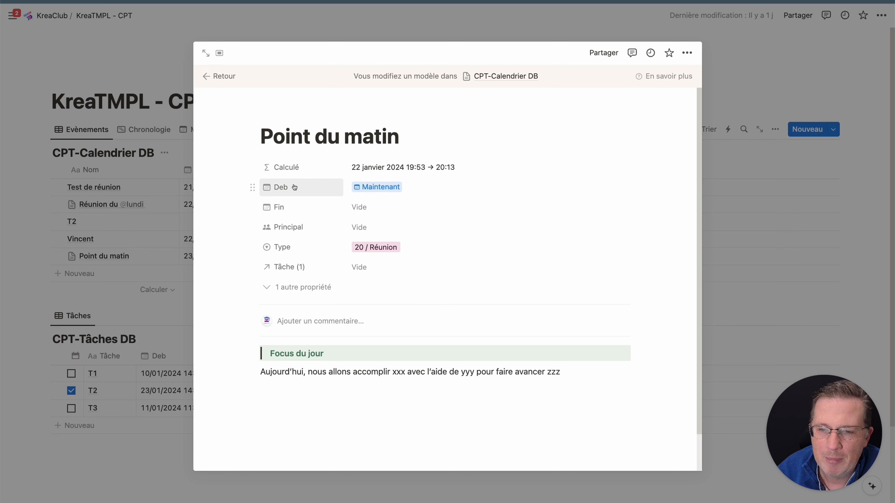
pyautogui.click(425, 191)
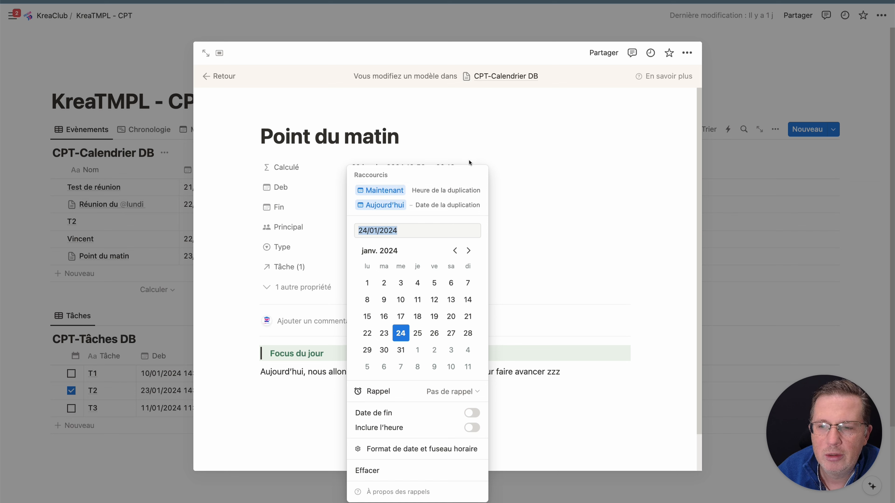
pyautogui.click(461, 125)
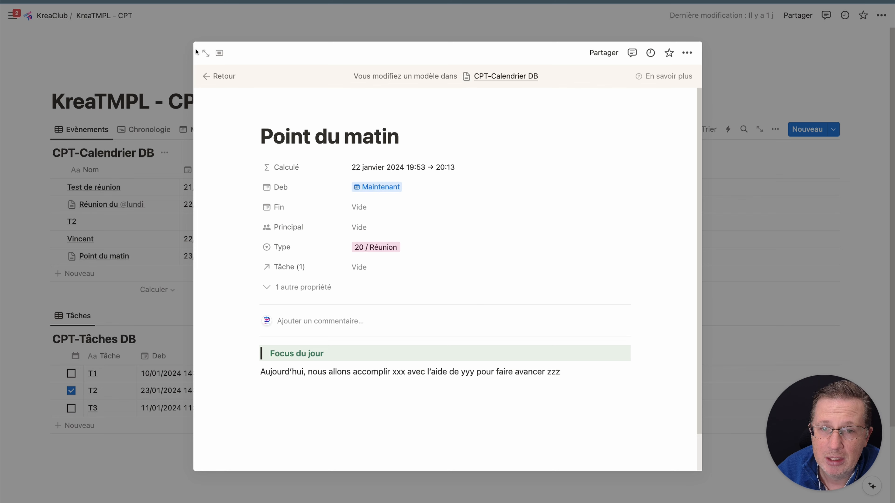
pyautogui.click(230, 34)
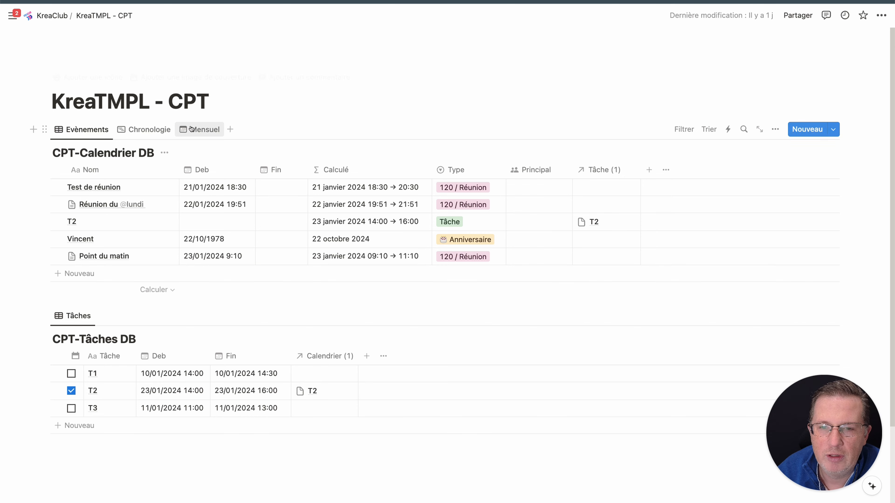
# Compare the Evènements and Mensuel views, and inspect the 24 January "Point du matin" event in Notion Calendar
pyautogui.click(199, 129)
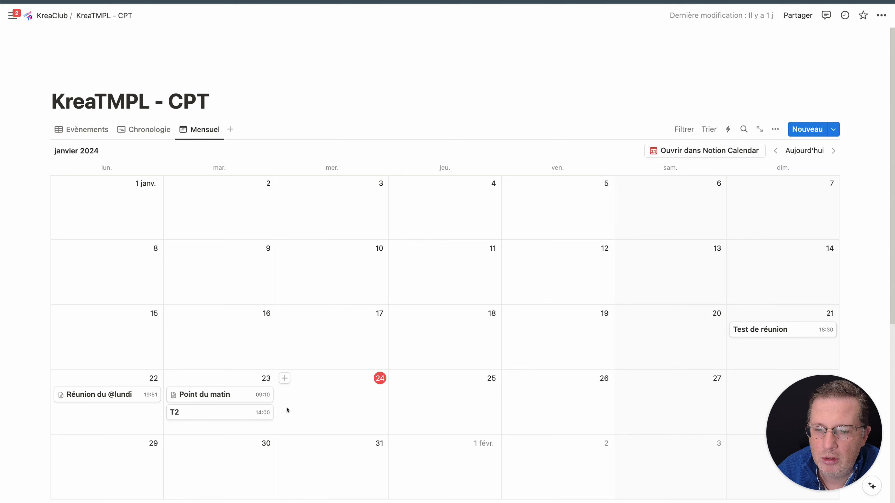
pyautogui.click(78, 131)
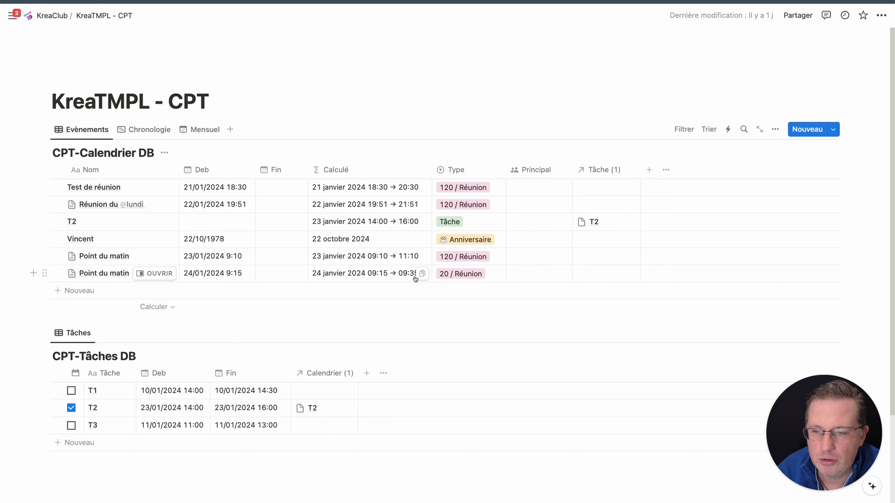
pyautogui.click(201, 129)
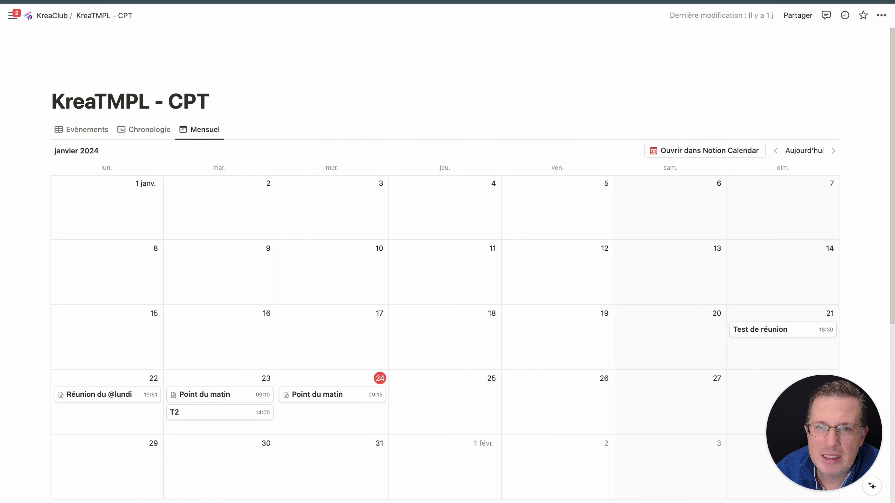
pyautogui.click(259, 1)
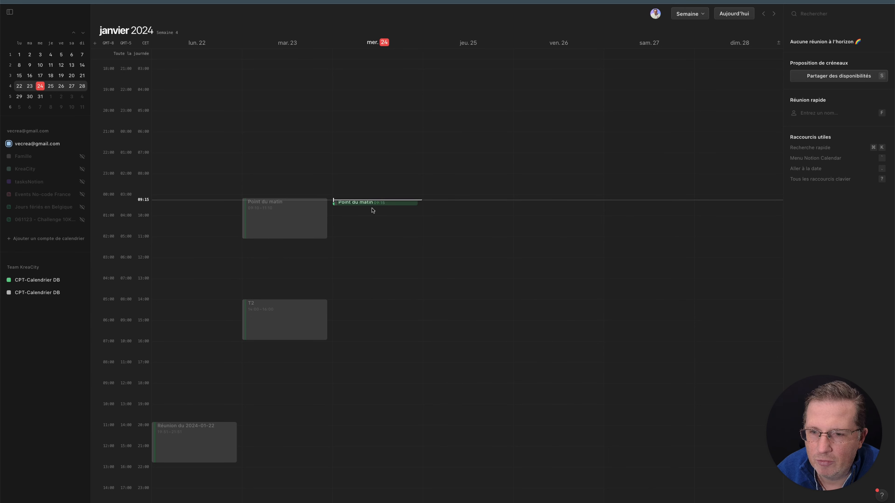
pyautogui.click(372, 203)
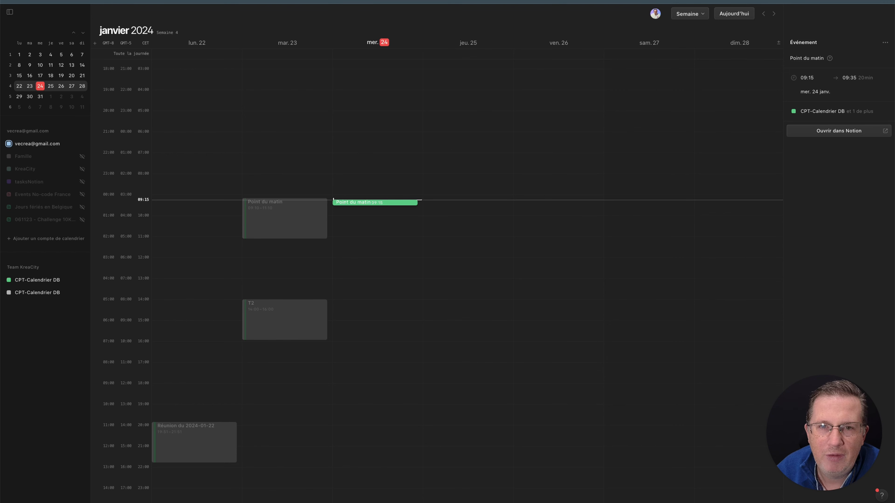
# Switch back to Notion's Evènements table and review the Anniversaire part of the Calculé formula from the birthday row
pyautogui.press('super+Tab')
pyautogui.click(91, 130)
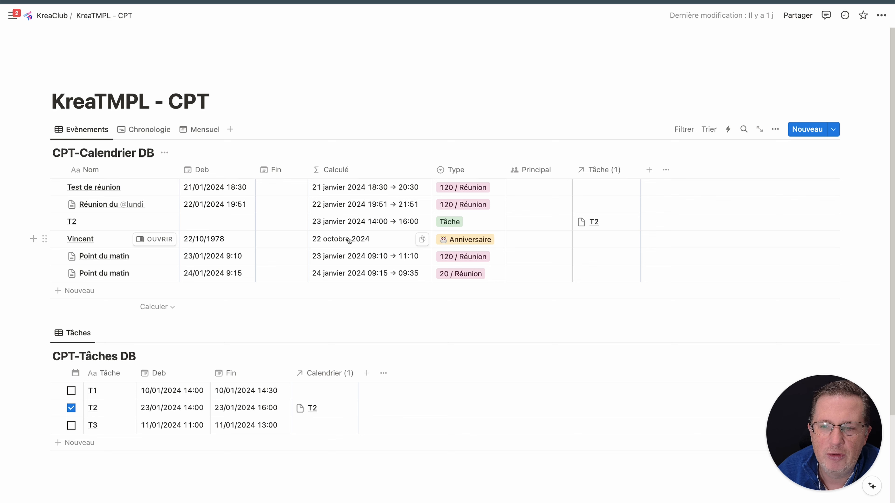
pyautogui.click(384, 241)
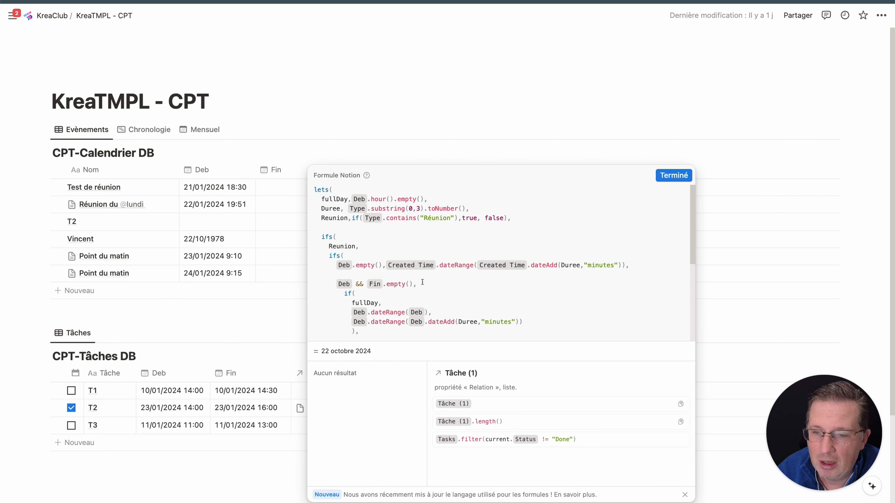
pyautogui.scroll(-5, 419, 267)
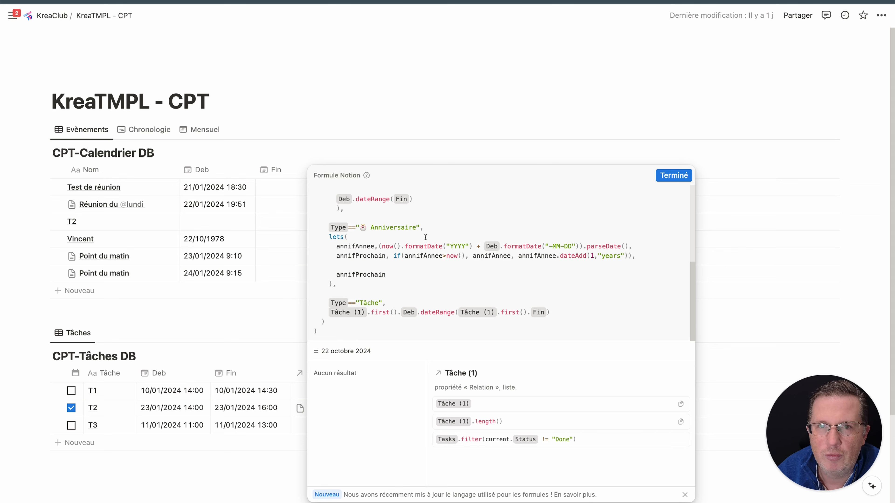
pyautogui.click(666, 176)
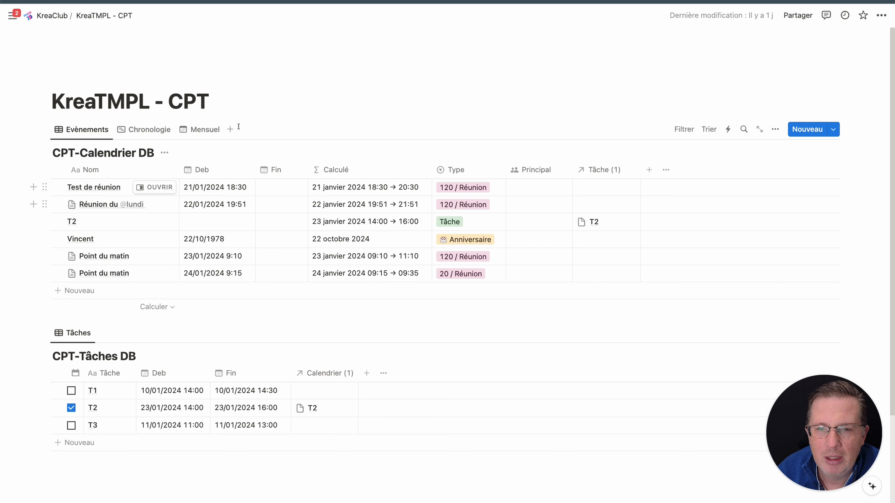
# Browse the Mensuel view of the calendar database forward to October 2024
pyautogui.click(204, 130)
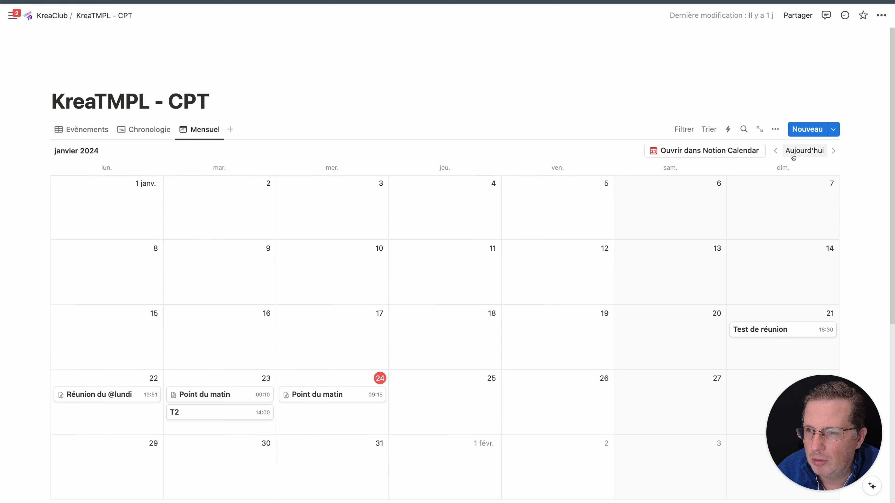
pyautogui.click(834, 151)
pyautogui.click(834, 151)
pyautogui.click(834, 151)
pyautogui.click(833, 151)
pyautogui.click(833, 150)
pyautogui.click(833, 150)
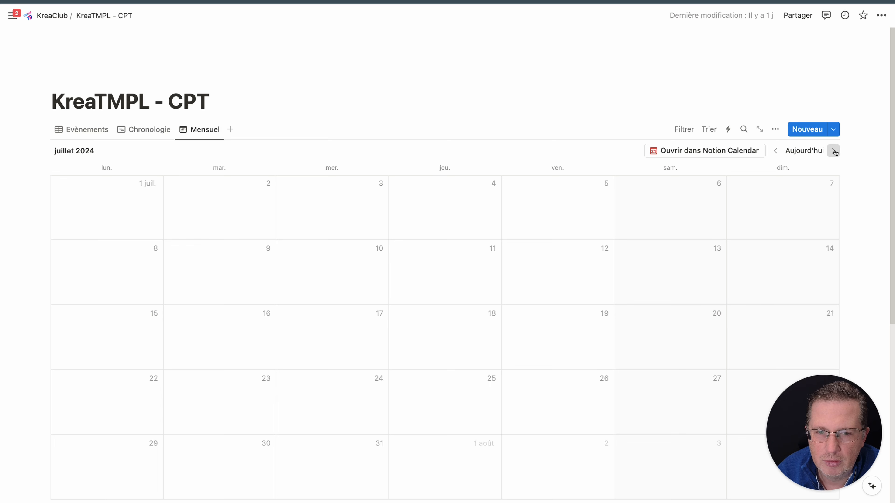
pyautogui.click(834, 150)
pyautogui.click(834, 151)
pyautogui.click(834, 151)
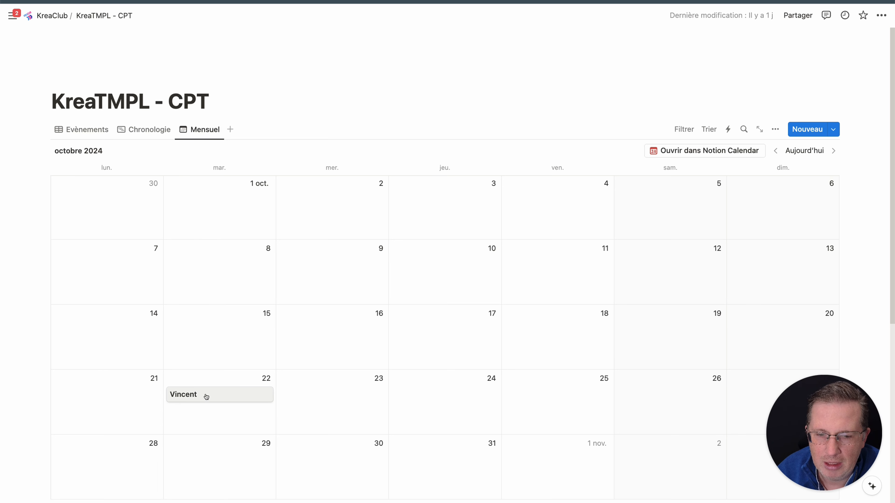
# Switch to Notion Calendar, go to week 43 of October 2024, and inspect the all-day birthday event's details
pyautogui.click(686, 154)
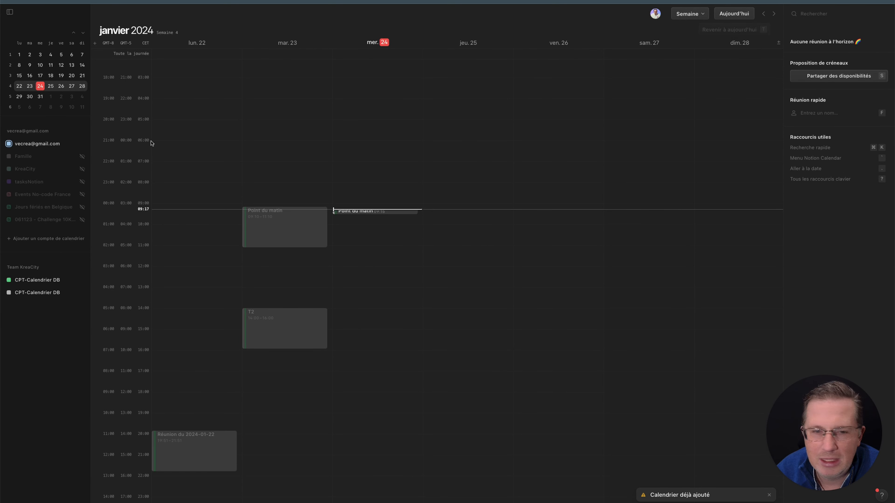
pyautogui.click(82, 33)
pyautogui.click(82, 33)
pyautogui.click(82, 33)
pyautogui.click(82, 33)
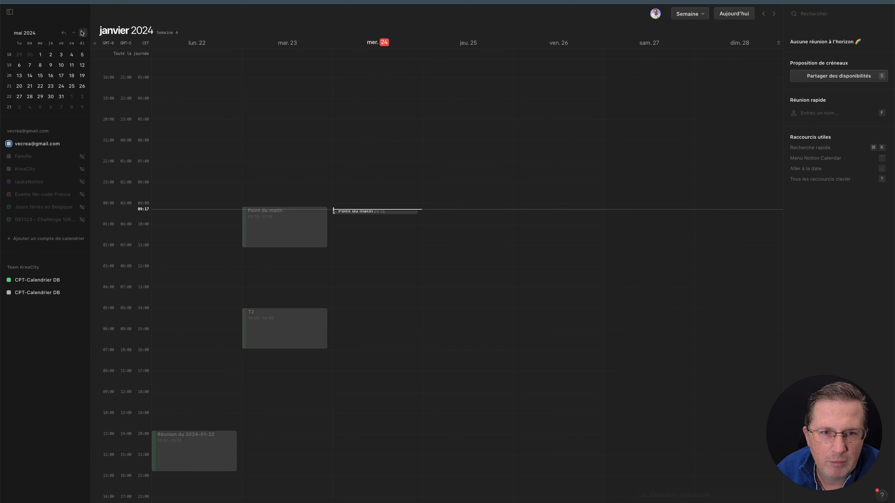
pyautogui.click(83, 32)
pyautogui.click(82, 32)
pyautogui.click(82, 33)
pyautogui.click(82, 33)
pyautogui.click(82, 33)
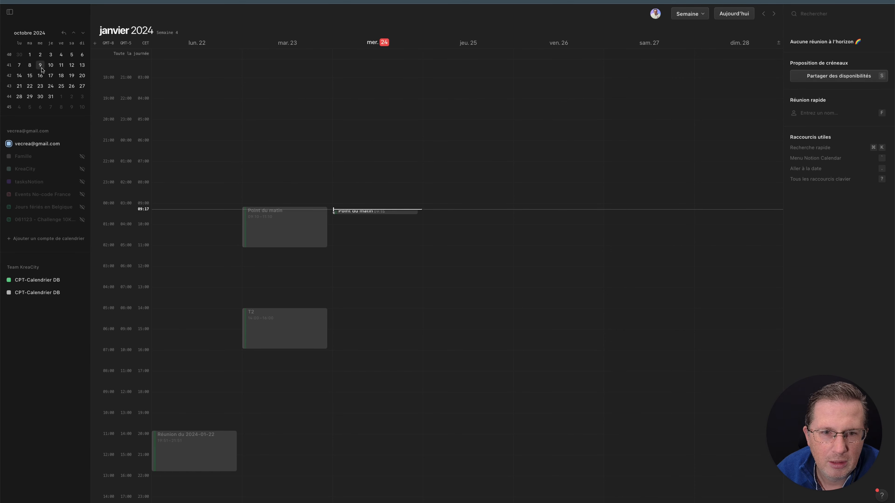
pyautogui.click(30, 86)
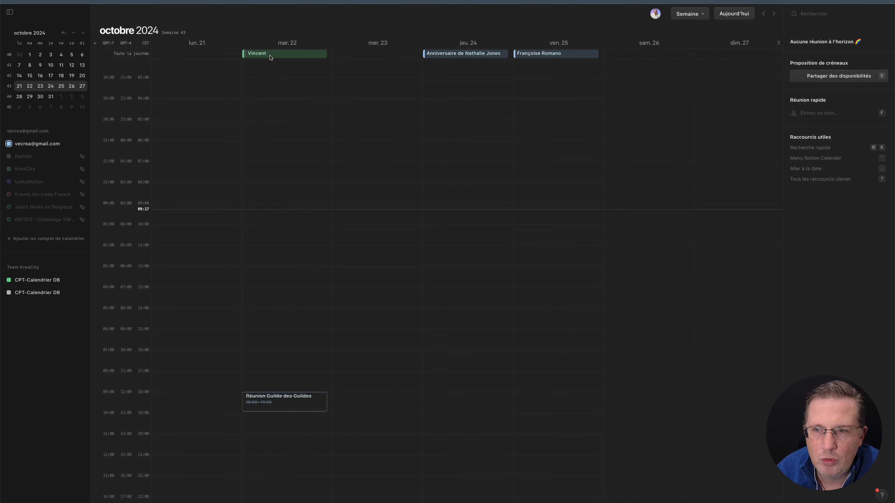
pyautogui.click(265, 54)
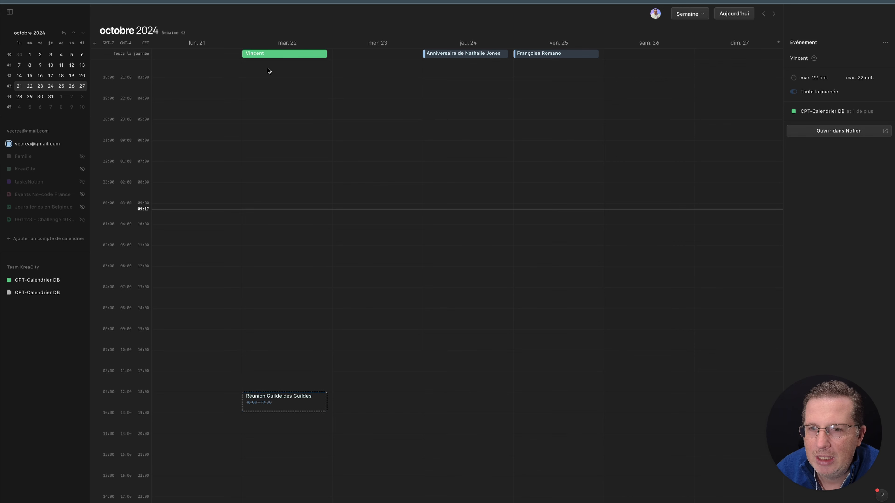
pyautogui.press('Escape')
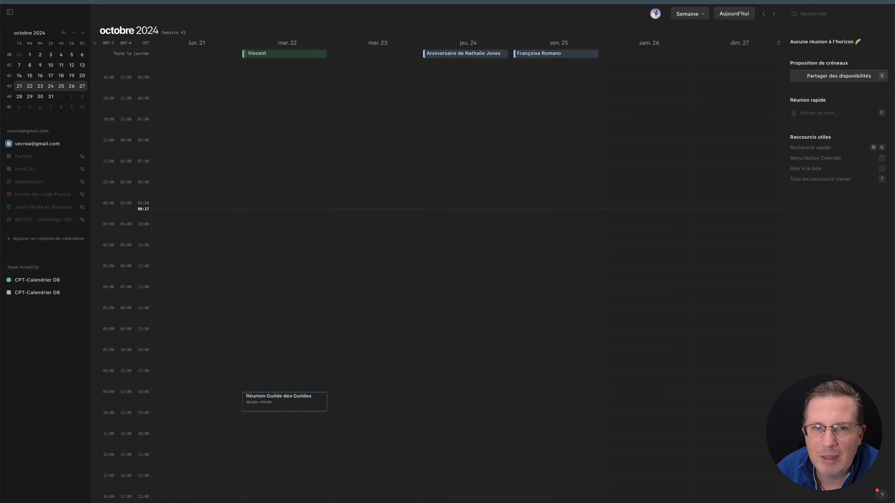
# Check the T2 task in Notion's Evènements table and view its 23 January event in Notion Calendar
pyautogui.press('super+Tab')
pyautogui.click(85, 129)
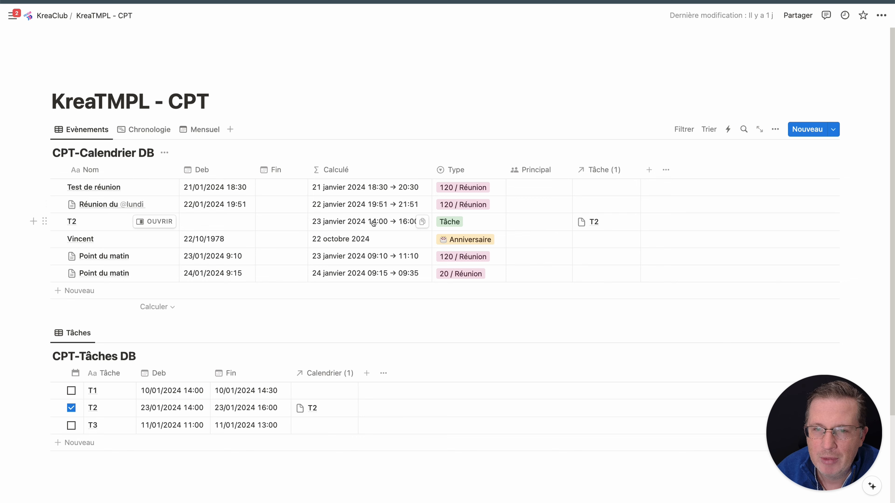
pyautogui.click(445, 1)
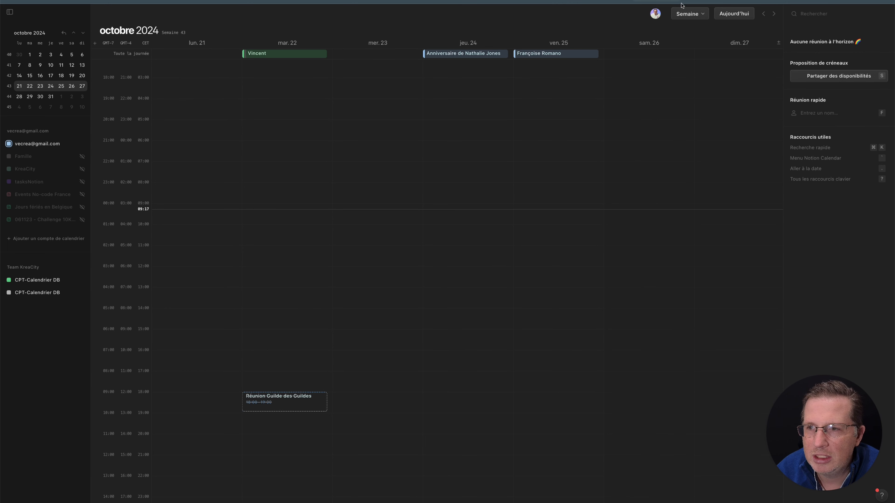
pyautogui.click(733, 14)
pyautogui.click(269, 335)
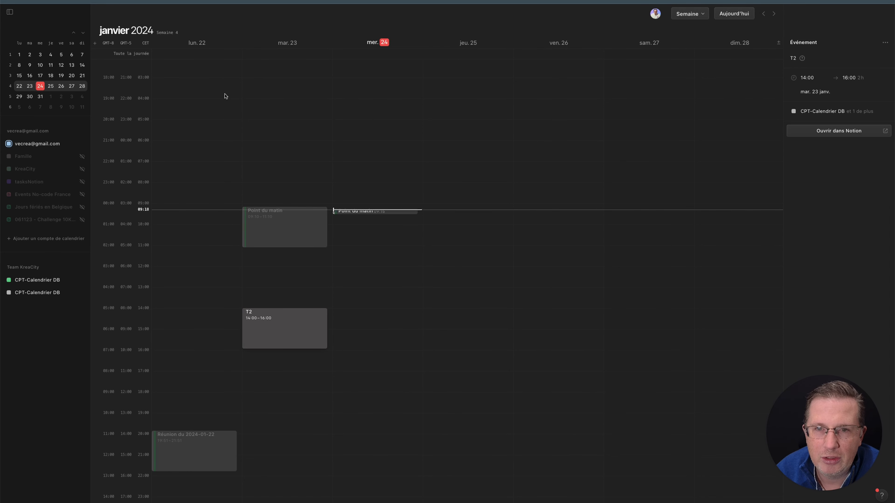
pyautogui.click(151, 2)
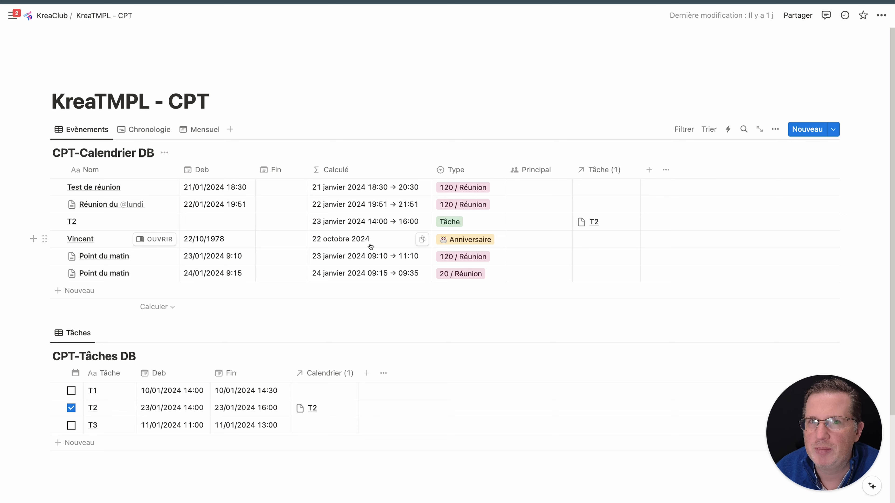
pyautogui.click(380, 209)
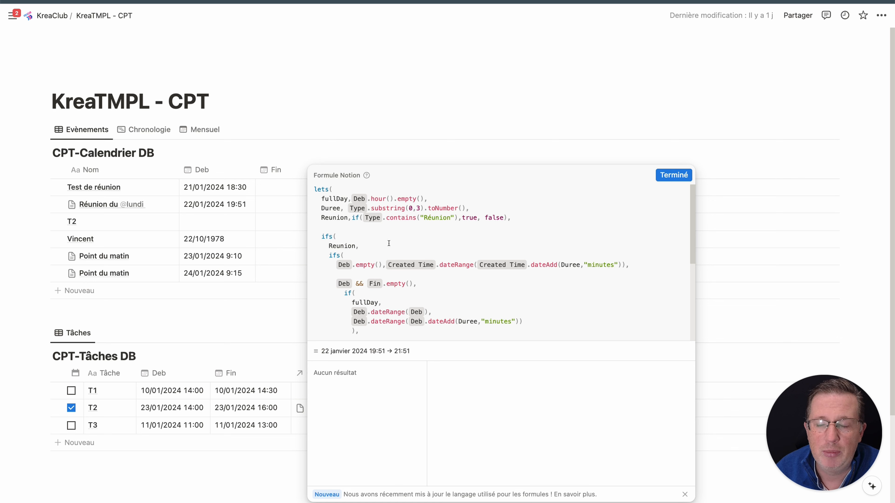
pyautogui.scroll(-1, 404, 244)
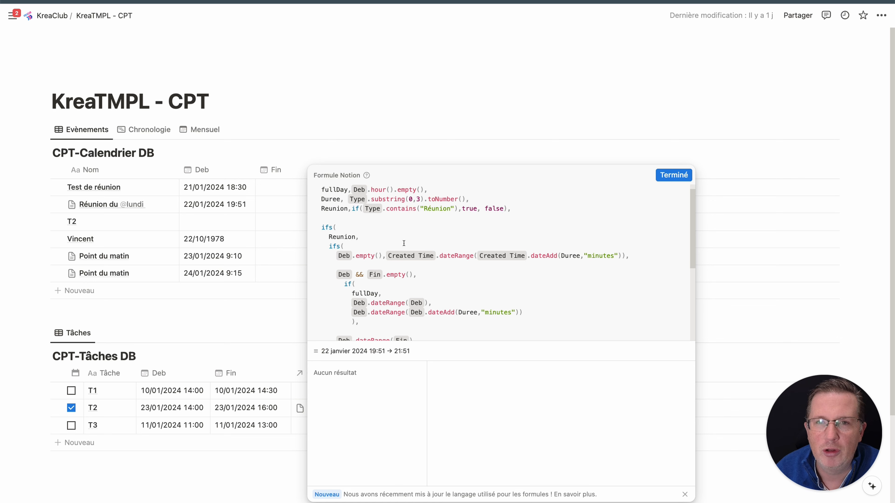
pyautogui.scroll(1, 404, 243)
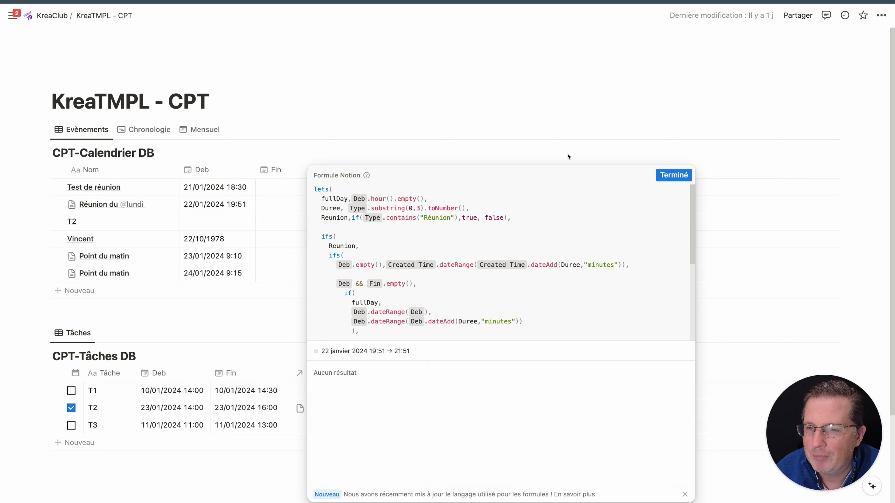
pyautogui.click(520, 139)
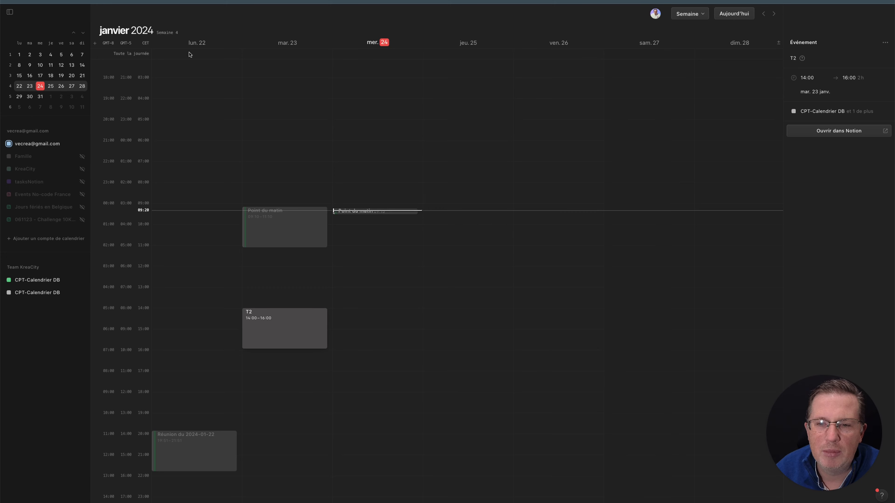
pyautogui.press('Escape')
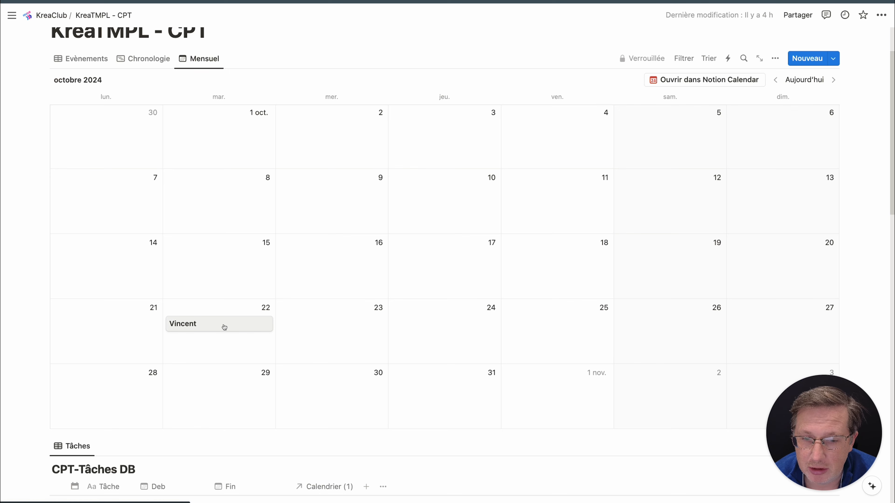
# Examine the Mensuel view's layout settings, including the property that places entries on the calendar, and compare with the Evènements table
pyautogui.scroll(2, 273, 278)
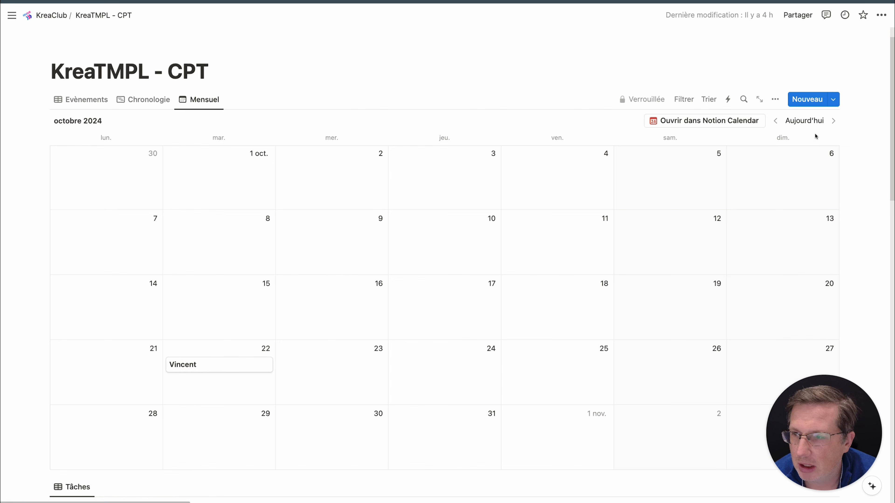
pyautogui.click(775, 100)
pyautogui.click(765, 164)
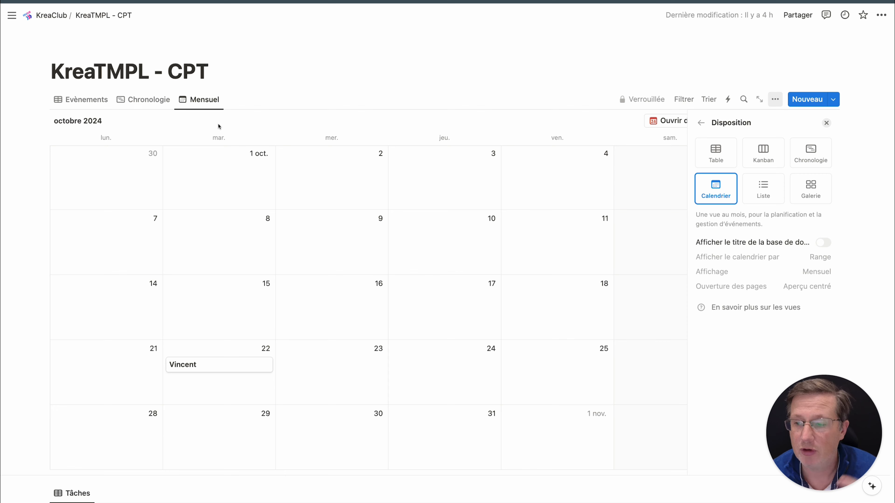
pyautogui.click(96, 110)
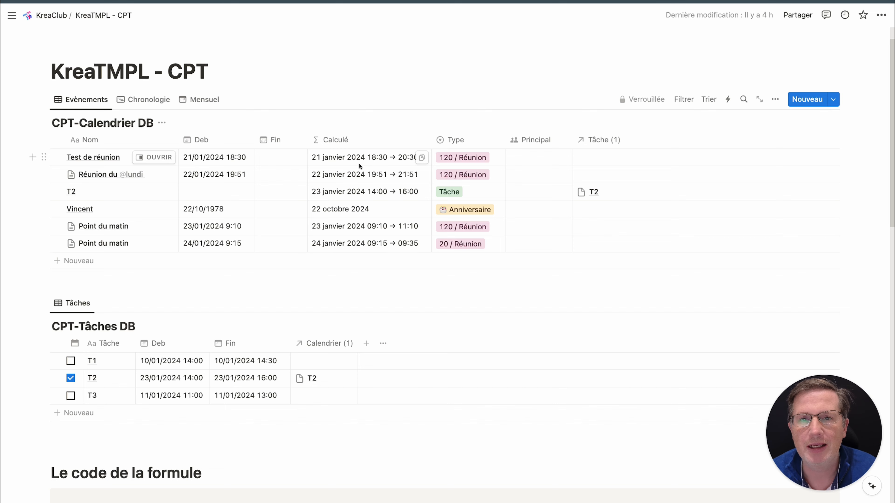
pyautogui.click(201, 100)
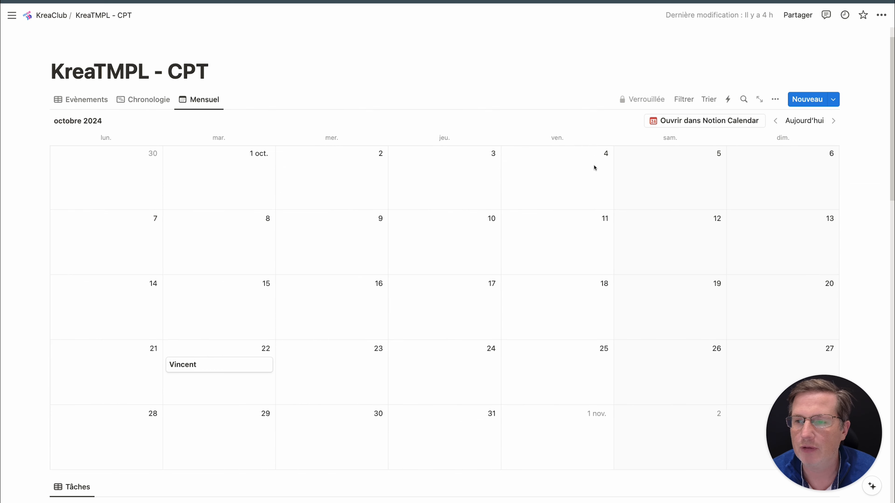
pyautogui.click(775, 99)
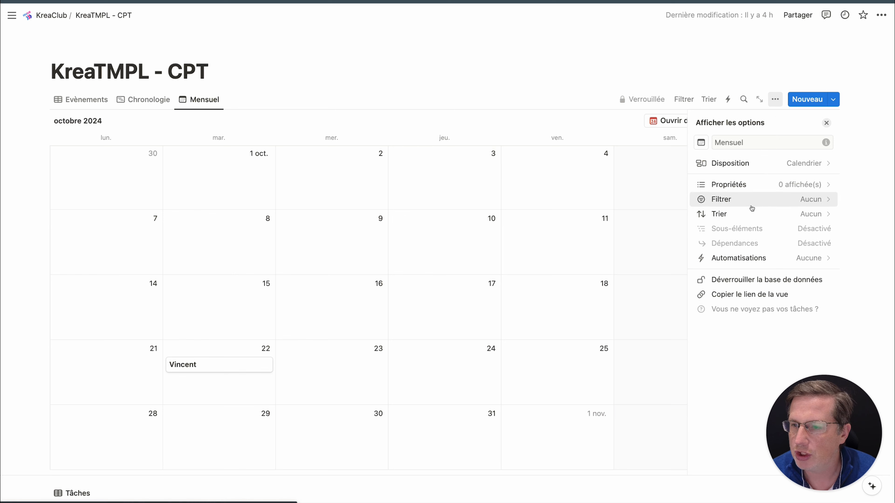
pyautogui.click(737, 163)
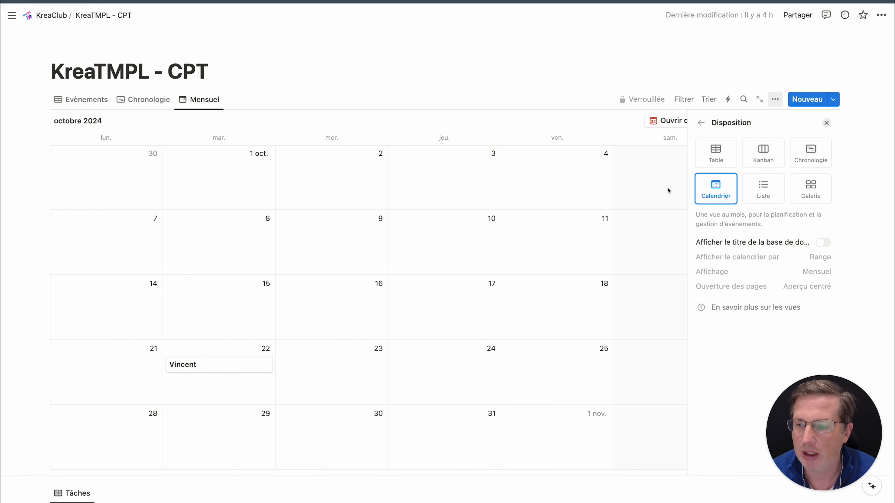
pyautogui.click(338, 94)
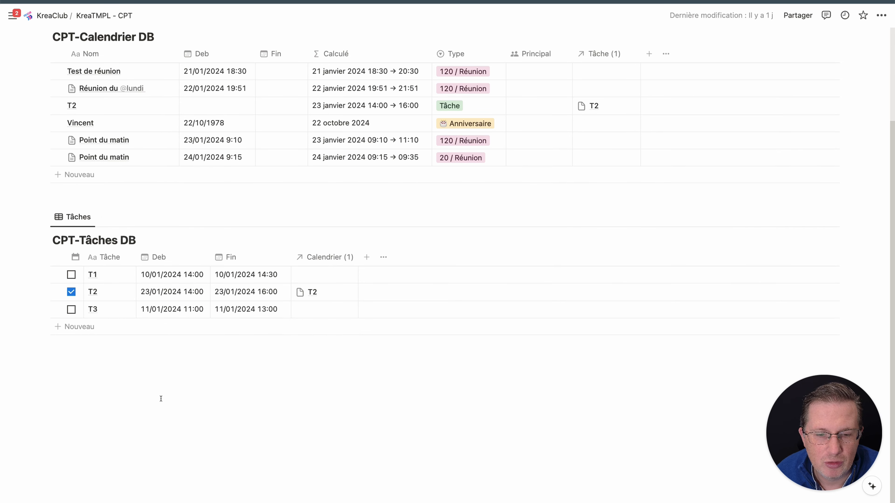
pyautogui.click(356, 388)
pyautogui.write('https://calendar.notion.so/')
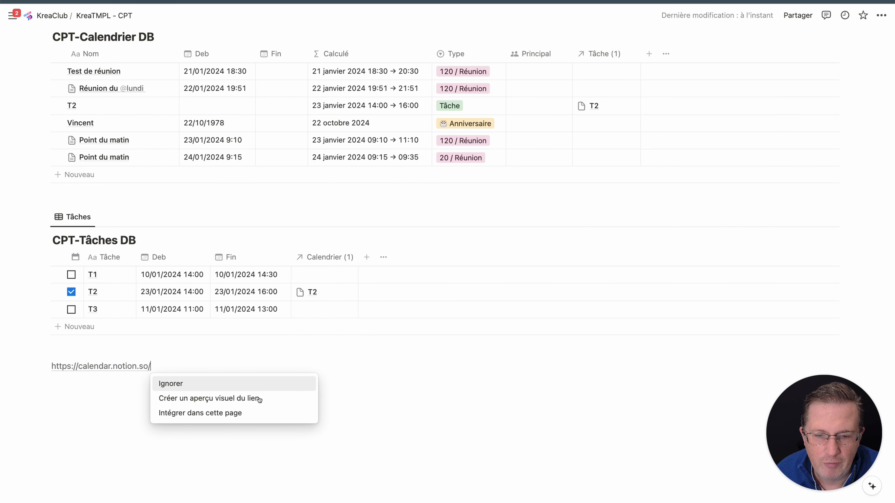
pyautogui.click(229, 412)
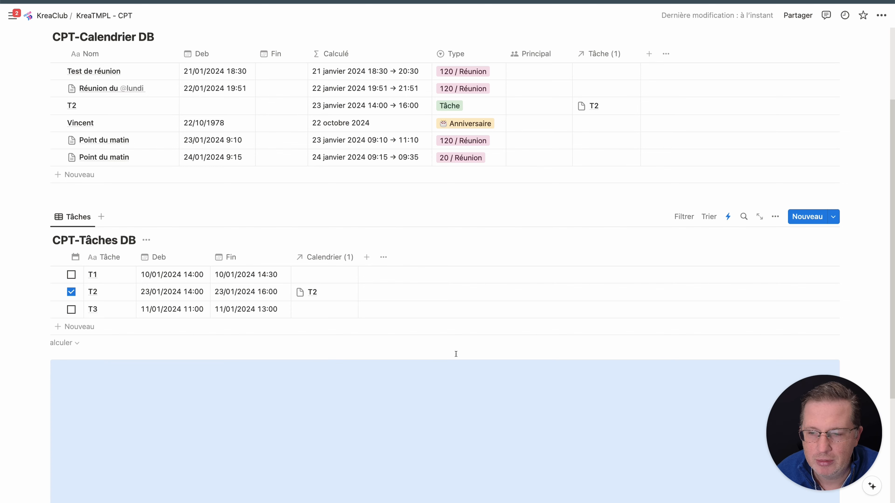
# Enlarge the embedded calendar's height until its full calendar list and more hours of the week fit
pyautogui.scroll(-5, 457, 353)
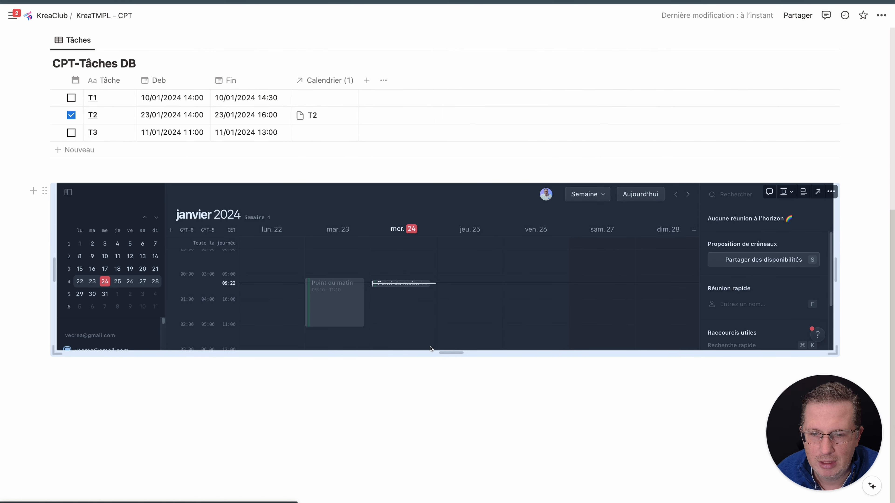
pyautogui.moveTo(455, 352); pyautogui.dragTo(451, 448)
pyautogui.scroll(-6, 440, 377)
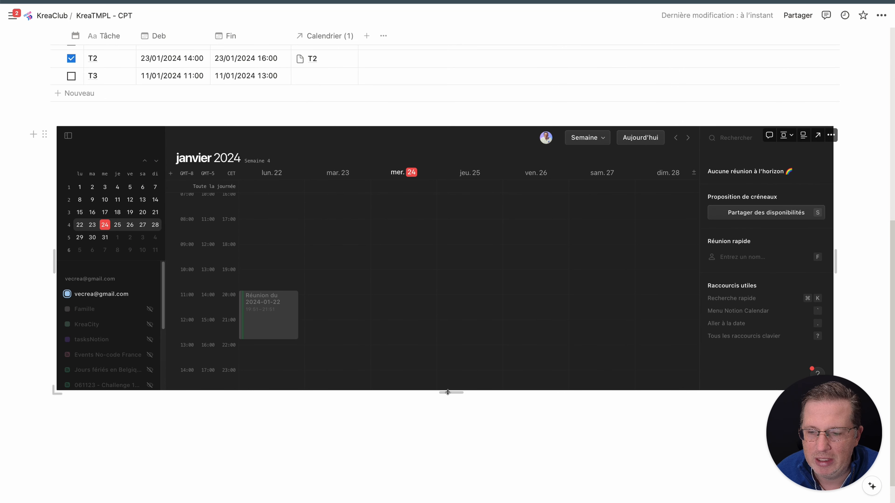
pyautogui.moveTo(448, 393); pyautogui.dragTo(460, 452)
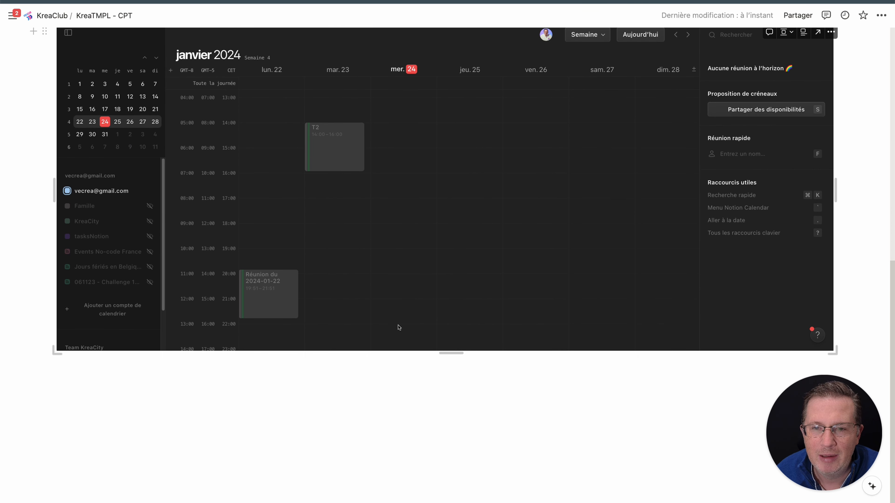
pyautogui.scroll(3, 396, 324)
pyautogui.scroll(5, 393, 319)
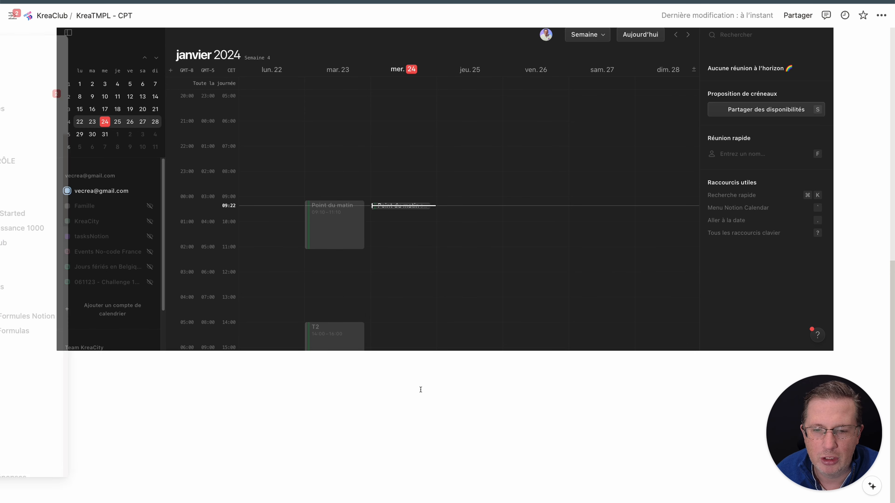
pyautogui.scroll(4, 429, 390)
pyautogui.scroll(3, 437, 392)
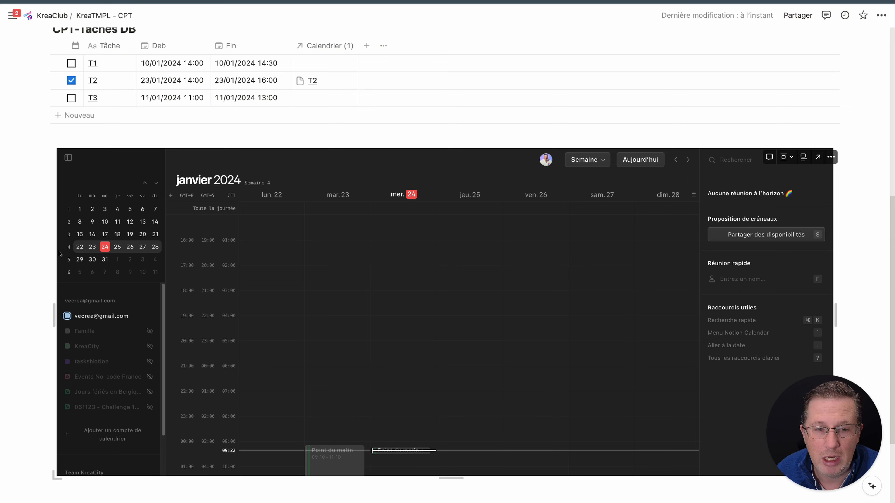
pyautogui.scroll(-4, 74, 259)
pyautogui.moveTo(451, 353); pyautogui.dragTo(468, 465)
pyautogui.scroll(-1, 469, 465)
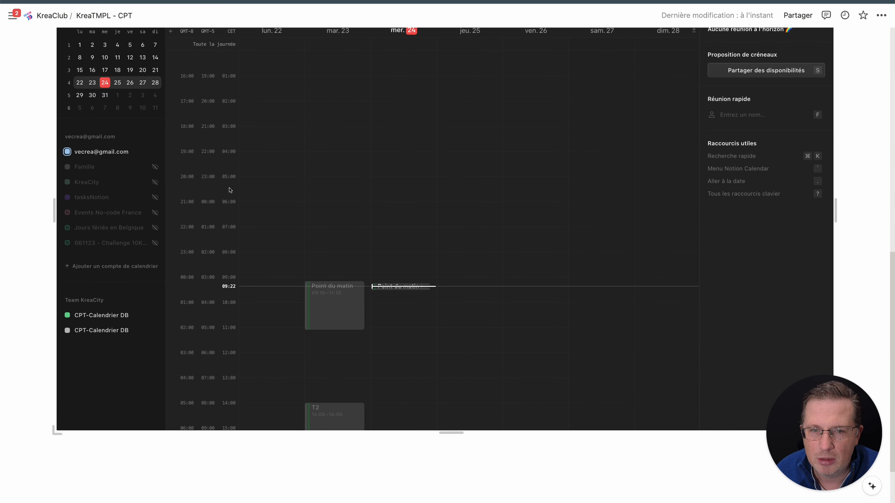
# Hide the mini-calendar and calendar list in the embedded calendar and review it together with the two database tables
pyautogui.scroll(4, 70, 168)
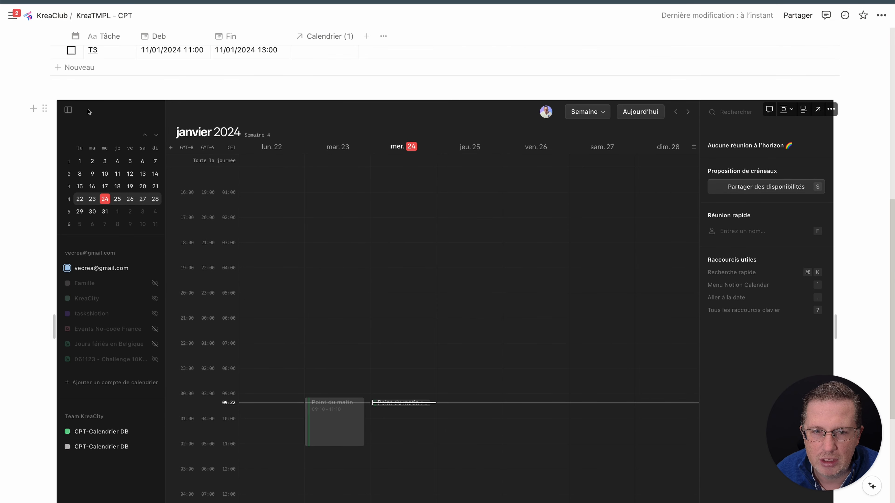
pyautogui.click(68, 110)
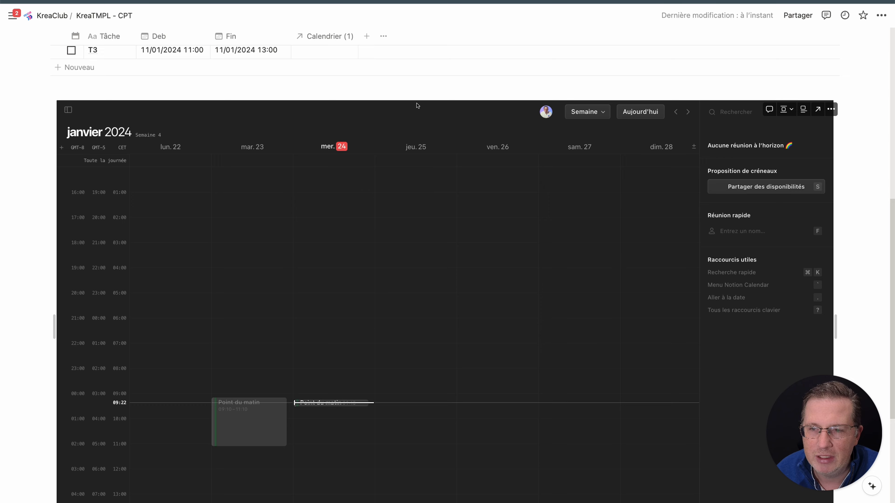
pyautogui.scroll(5, 418, 104)
pyautogui.scroll(10, 248, 194)
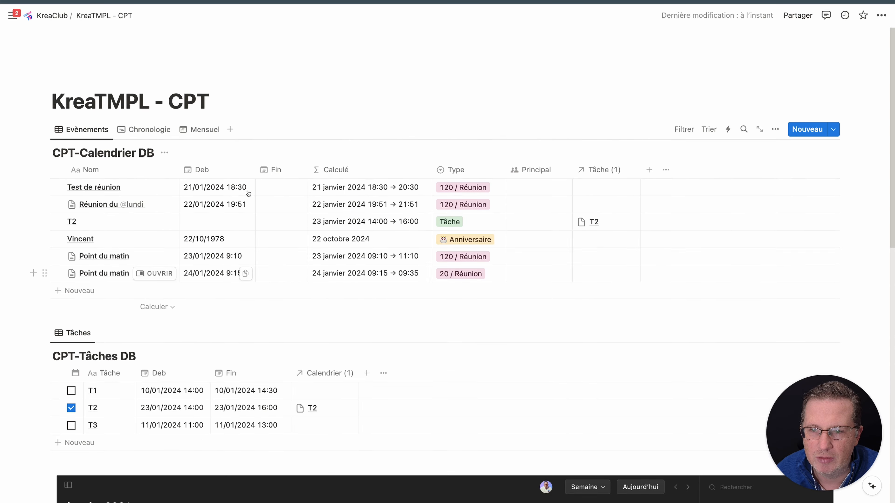
pyautogui.scroll(-9, 247, 192)
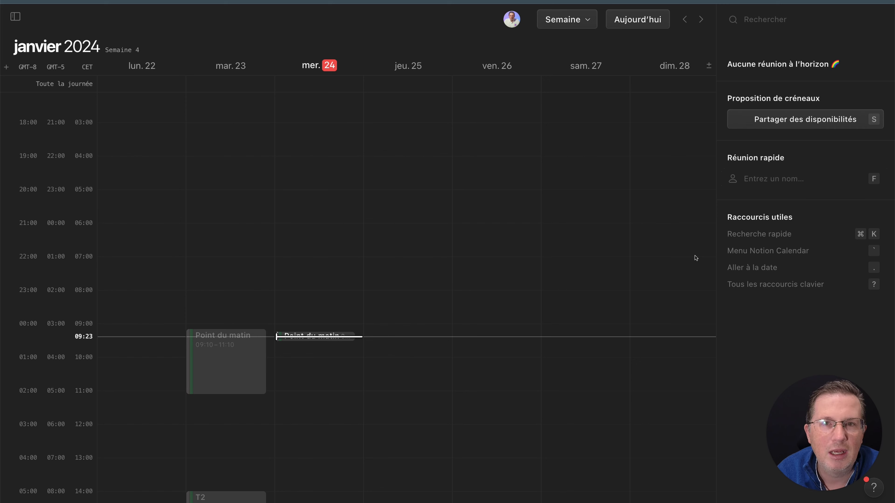
# In Notion Calendar, start sharing availability and mark 16:00–17:00 slots on Wednesday 24 and Friday 26 January
pyautogui.press('s')
pyautogui.scroll(-1, 500, 281)
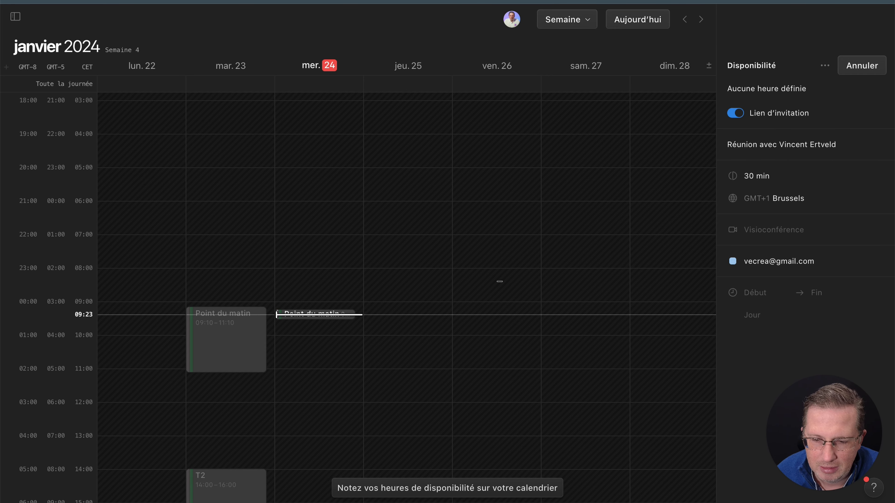
pyautogui.scroll(-4, 499, 281)
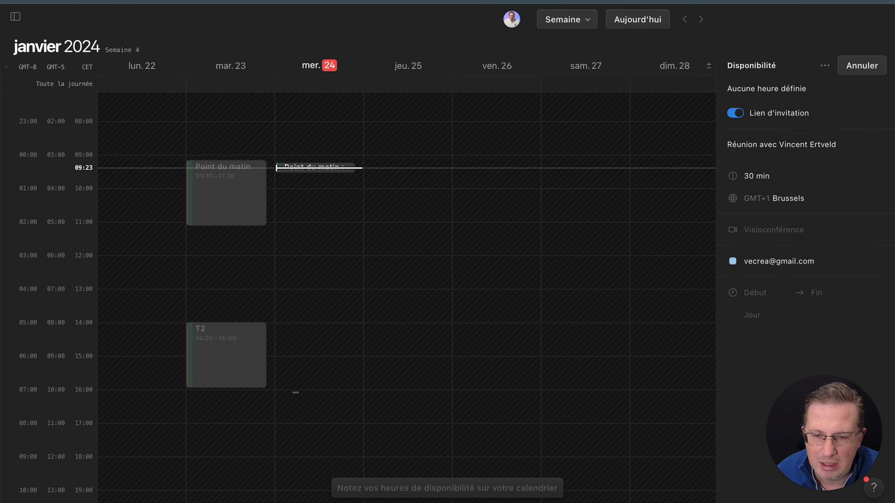
pyautogui.moveTo(296, 392); pyautogui.dragTo(298, 420)
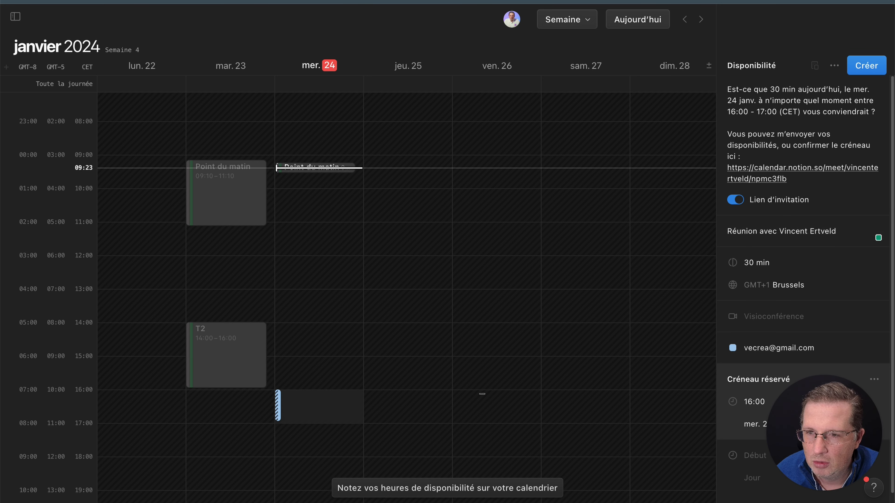
pyautogui.moveTo(482, 394); pyautogui.dragTo(485, 422)
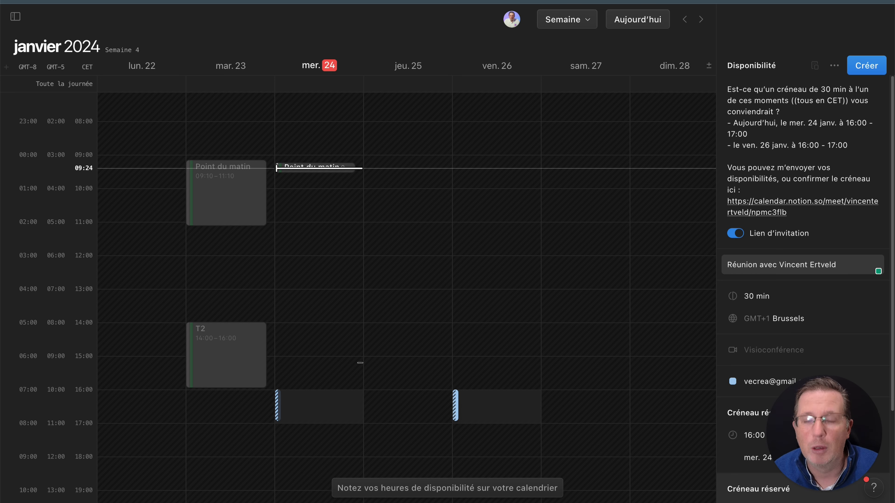
pyautogui.press('Return')
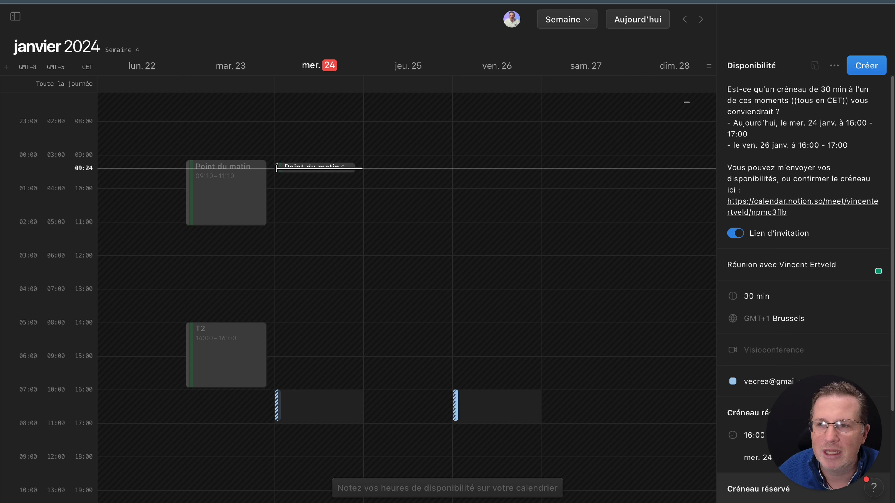
# Look through the calendar's display options, switch to month view, and check the extra options for the availability draft
pyautogui.click(585, 22)
pyautogui.moveTo(582, 137)
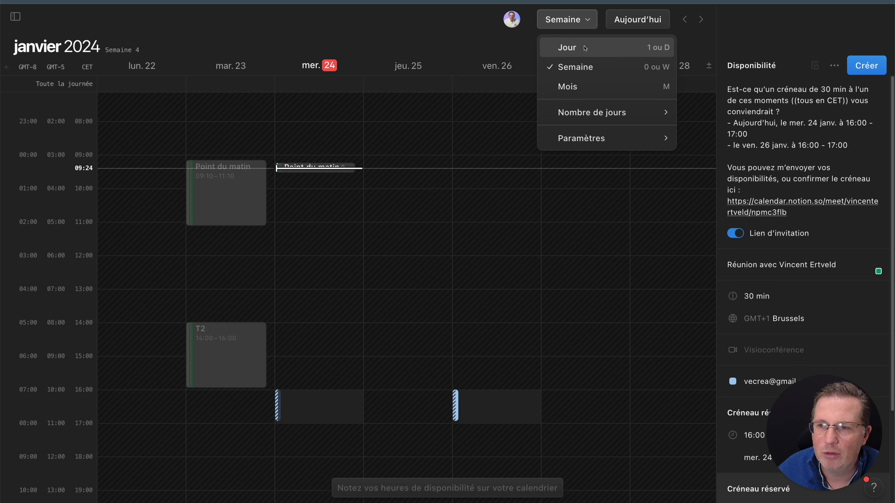
pyautogui.click(462, 49)
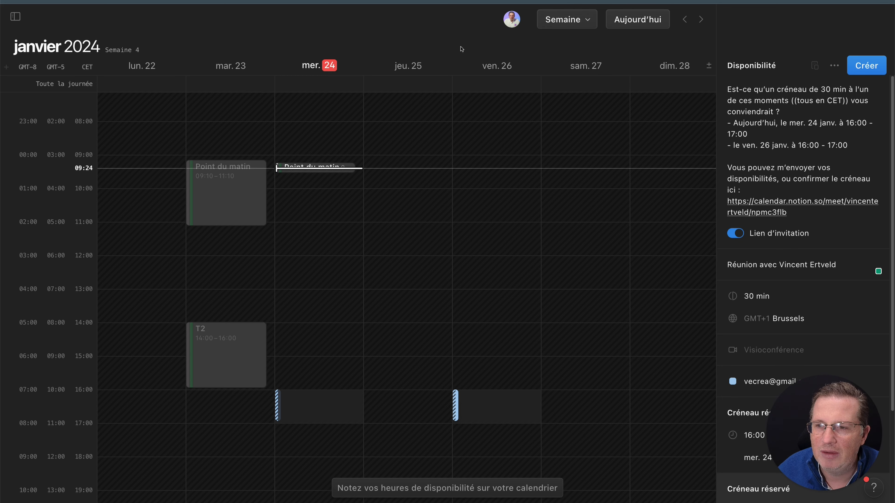
pyautogui.press('m')
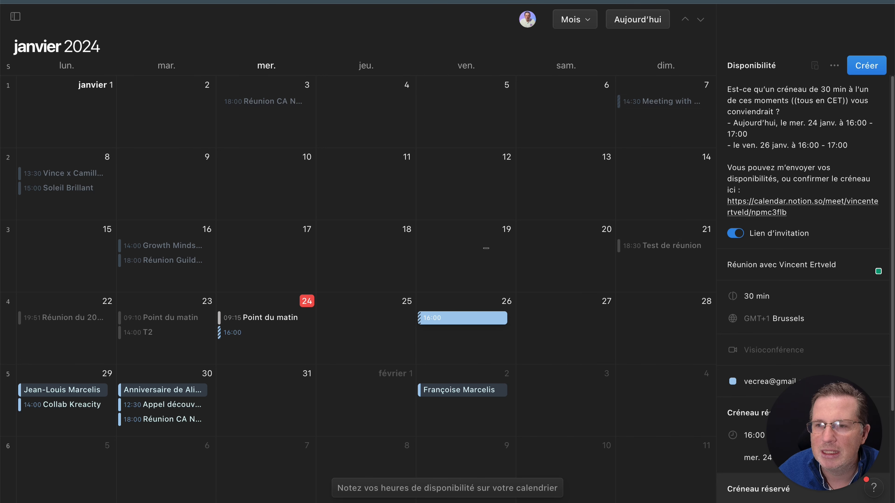
pyautogui.click(834, 65)
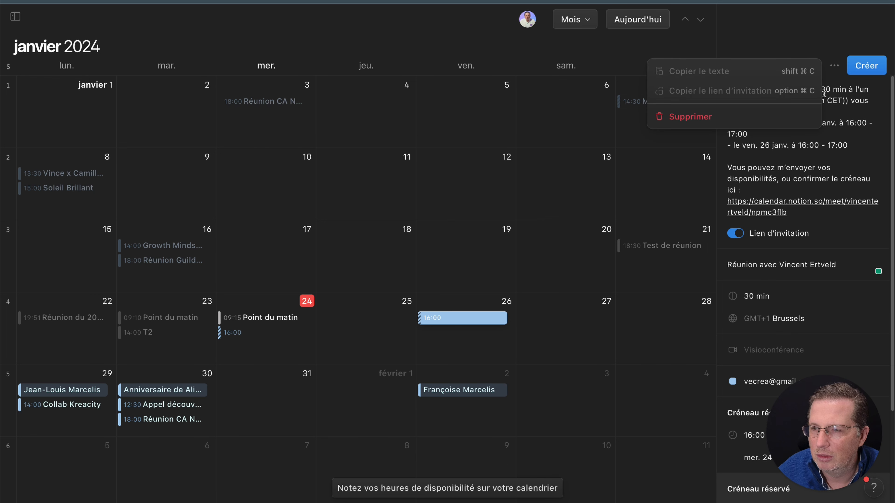
pyautogui.click(826, 35)
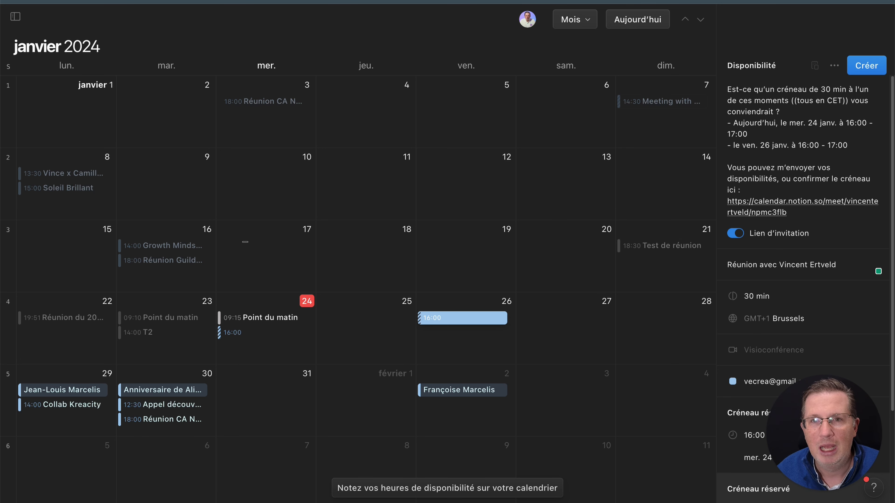
# Try to mark an availability slot on 17 January in month view and return to the weekly view
pyautogui.click(246, 242)
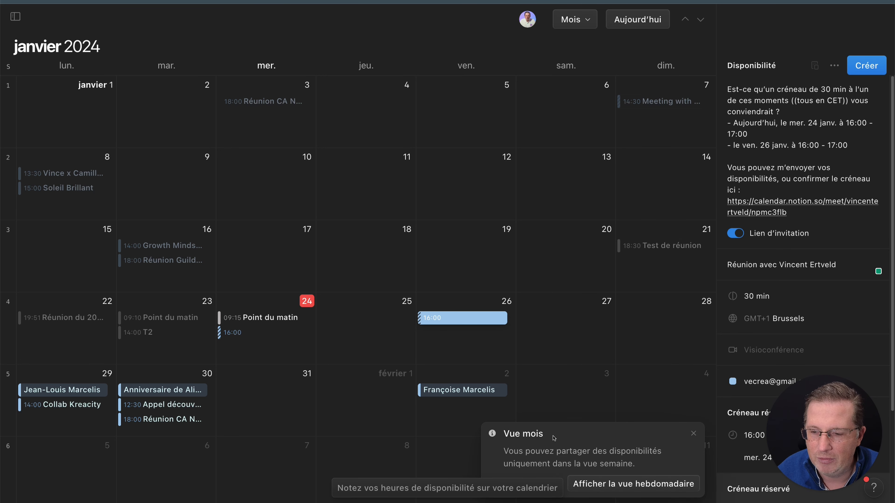
pyautogui.click(598, 487)
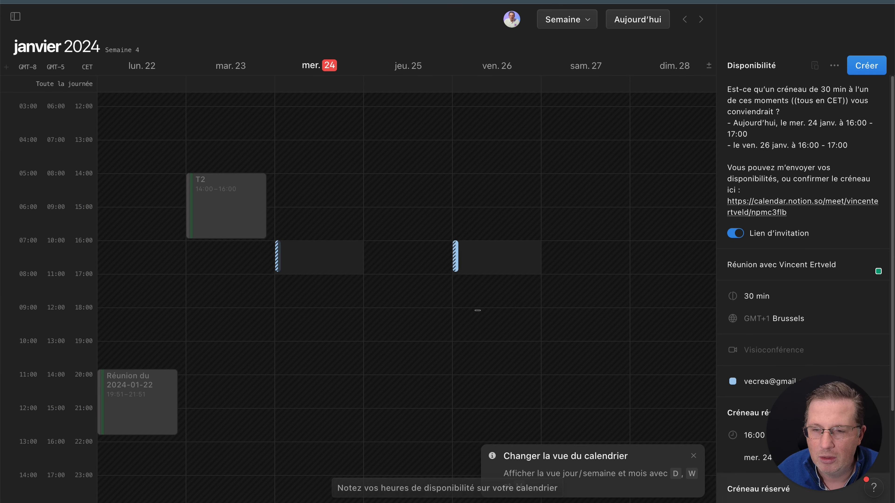
pyautogui.scroll(1, 361, 313)
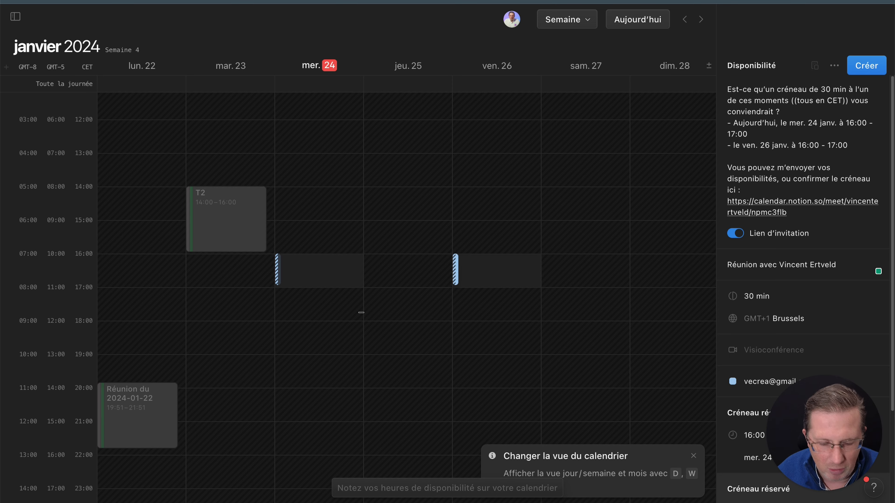
# View 24 January in day view and return to week view to look over the marked availability slots
pyautogui.press('d')
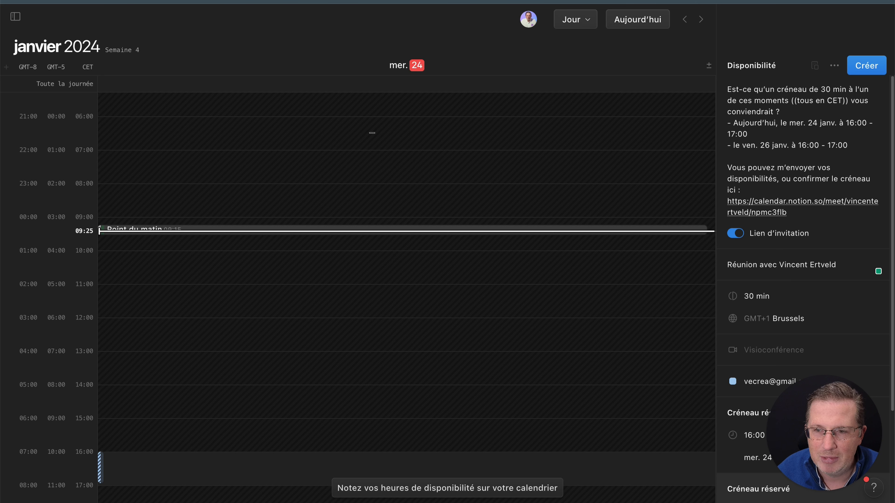
pyautogui.press('w')
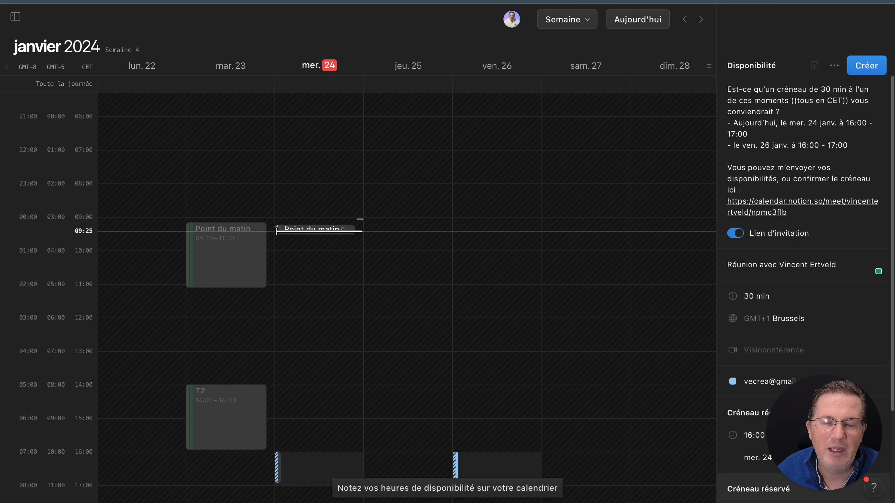
pyautogui.scroll(-4, 360, 219)
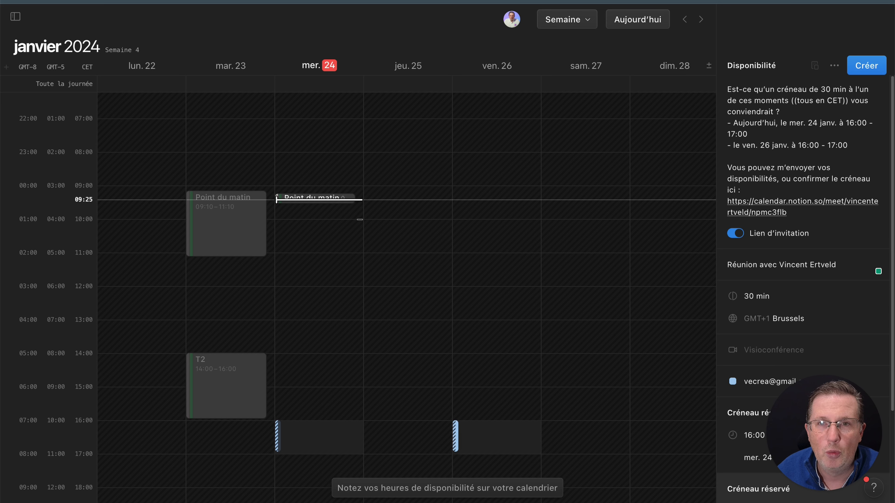
# Return to the Notion page and read through the Calculé formula of the Test de réunion row, then close the formula editor
pyautogui.scroll(-1, 360, 220)
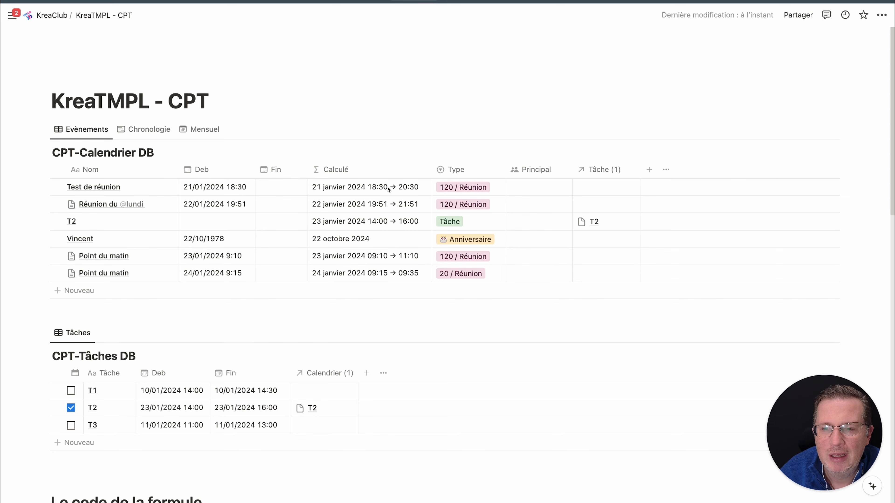
pyautogui.click(387, 192)
pyautogui.scroll(-5, 376, 122)
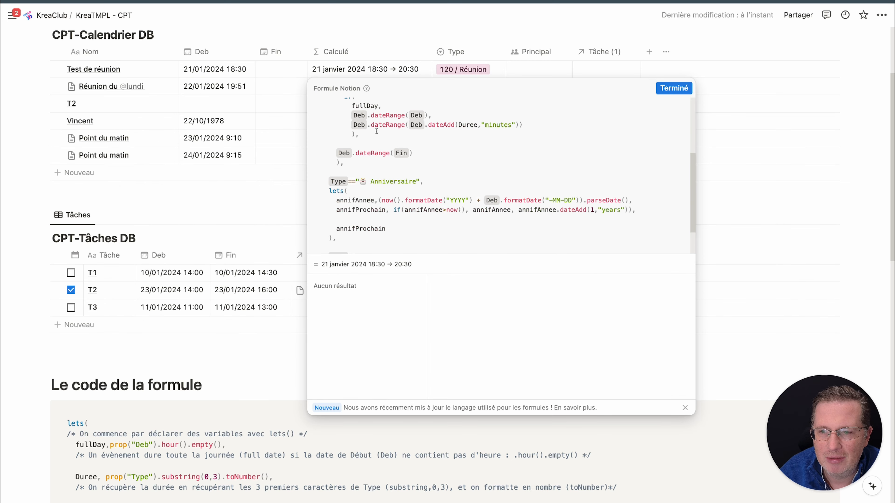
pyautogui.scroll(4, 377, 141)
pyautogui.scroll(2, 423, 151)
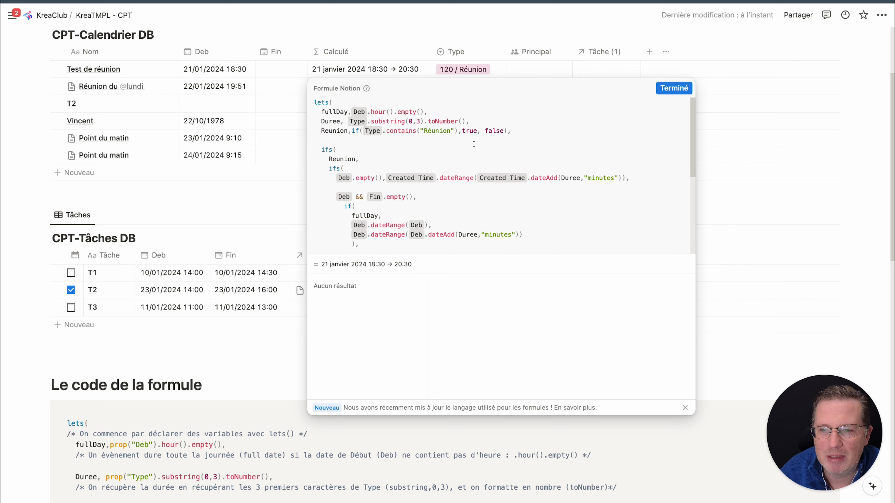
pyautogui.click(673, 88)
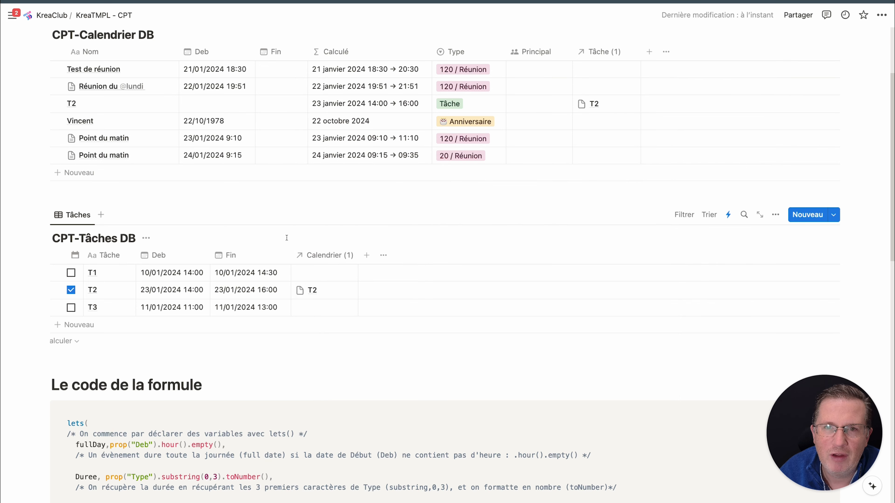
# Go to the code block under "Le code de la formule" and highlight the lets function and the fullDay, Duree and Reunion variables
pyautogui.scroll(-2, 284, 237)
pyautogui.scroll(-10, 284, 236)
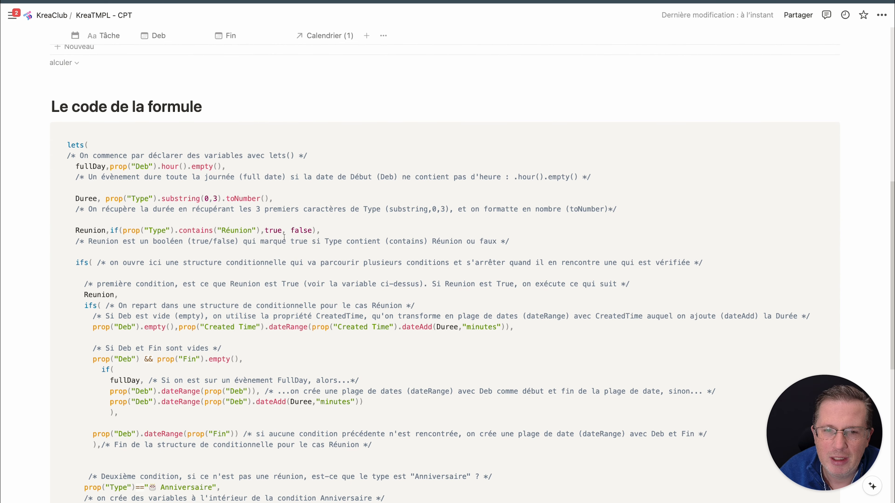
pyautogui.scroll(-1, 282, 235)
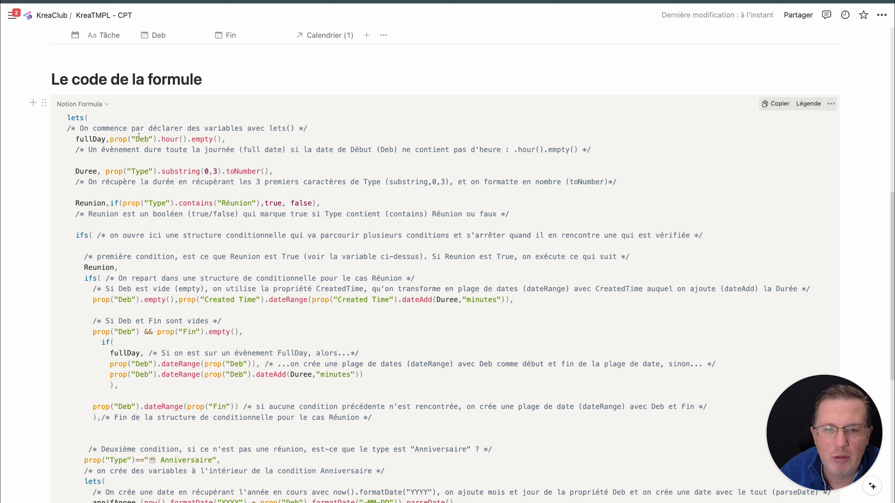
pyautogui.doubleClick(71, 117)
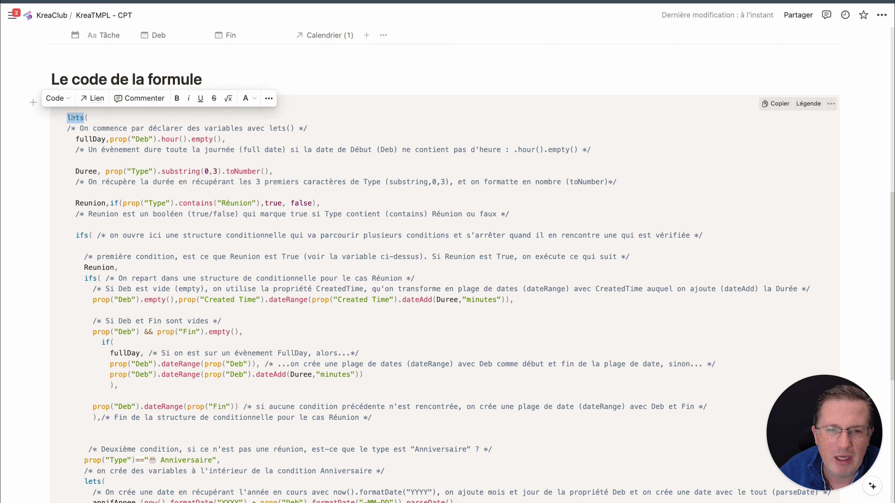
pyautogui.doubleClick(86, 139)
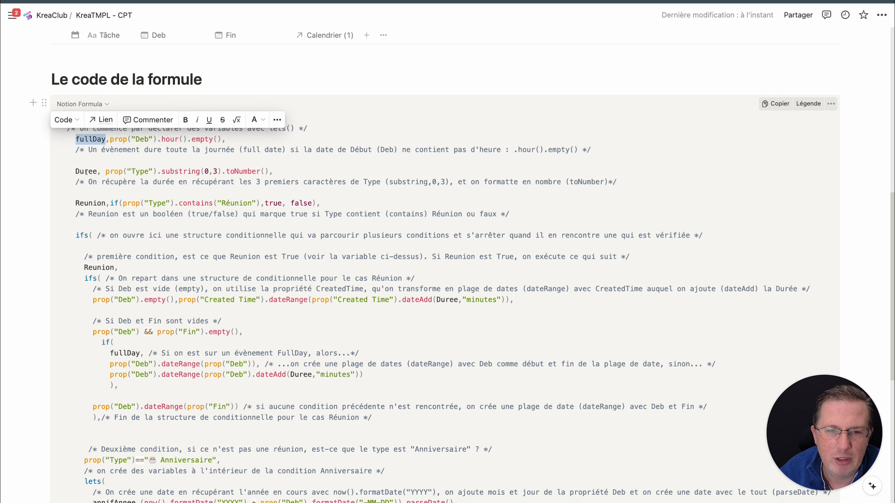
pyautogui.doubleClick(86, 172)
pyautogui.doubleClick(90, 203)
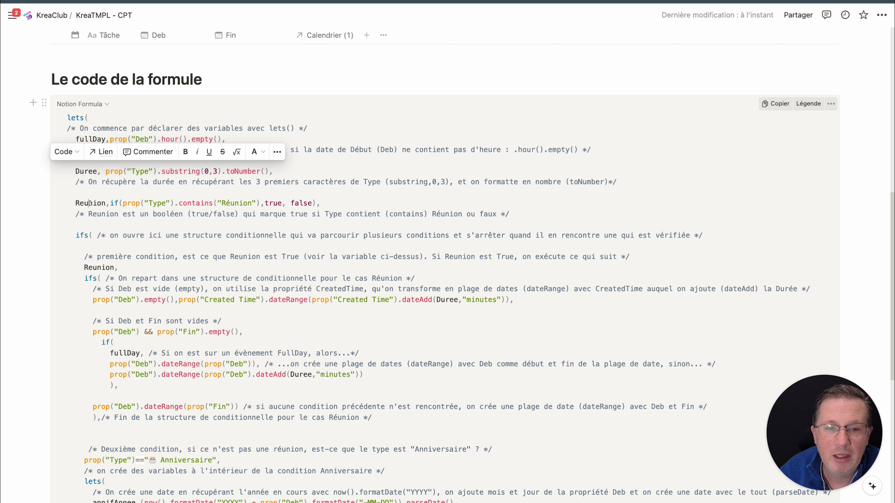
# Examine the fullDay variable's definition, highlighting the Deb property and its hour() check
pyautogui.doubleClick(86, 139)
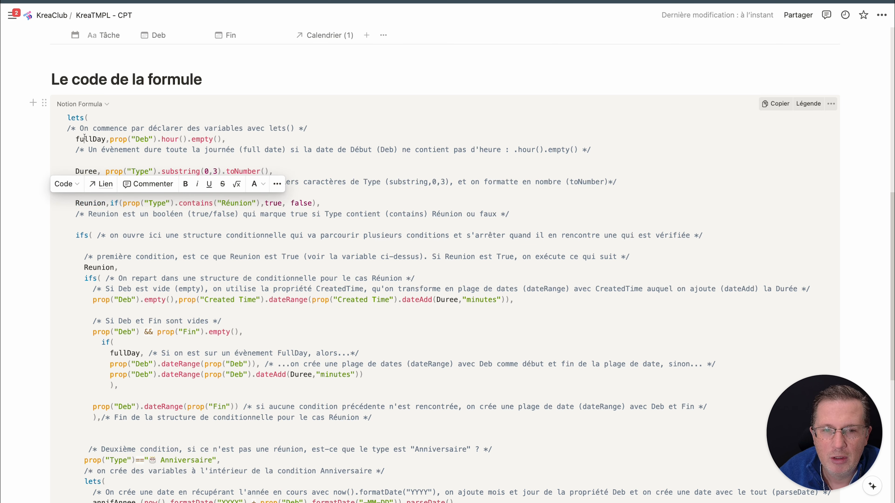
pyautogui.click(108, 140)
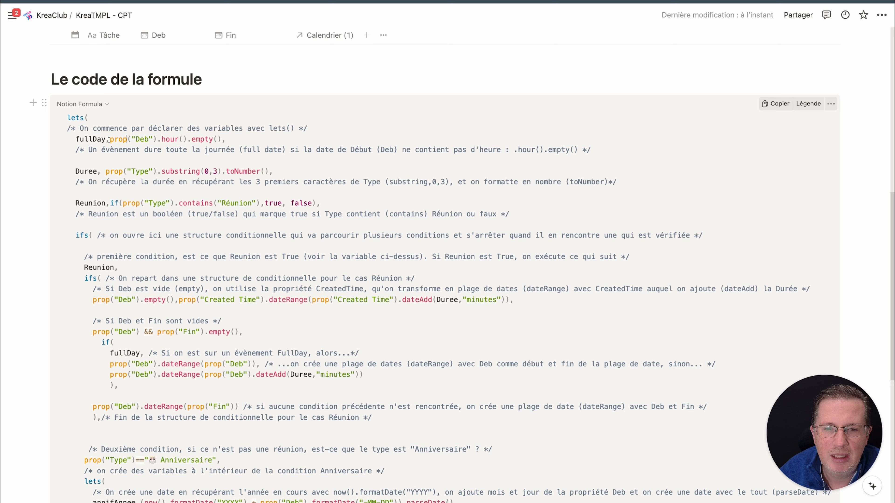
pyautogui.moveTo(109, 140); pyautogui.dragTo(187, 140)
pyautogui.click(161, 140)
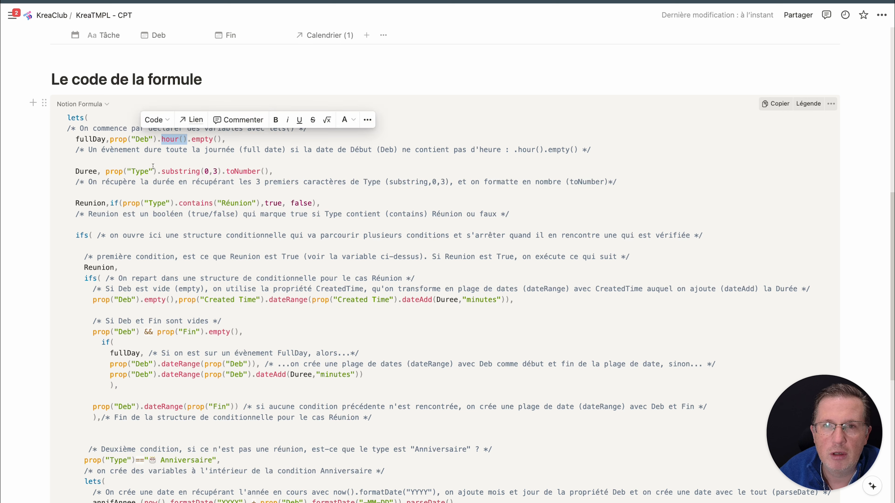
pyautogui.click(127, 139)
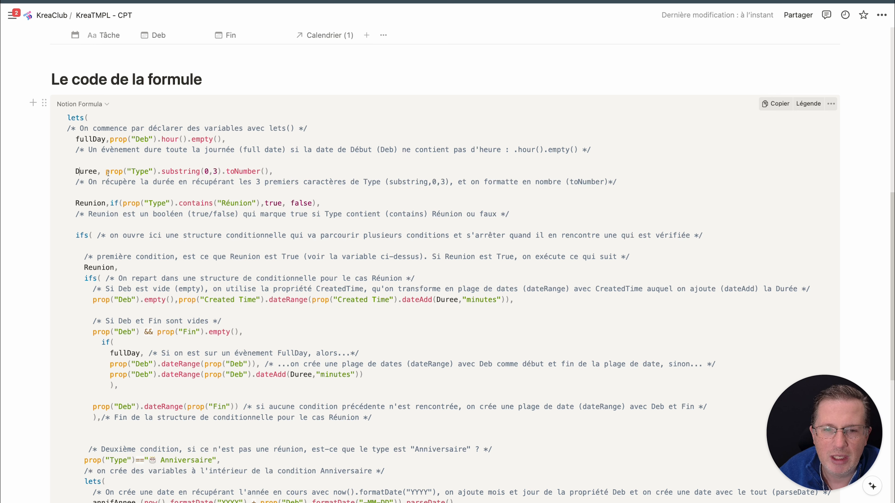
# Examine the Duree definition, comparing its substring(0,3) and toNumber() parts with the Type values in the CPT-Calendrier DB table
pyautogui.moveTo(109, 171); pyautogui.dragTo(208, 172)
pyautogui.scroll(1, 262, 205)
pyautogui.scroll(10, 262, 205)
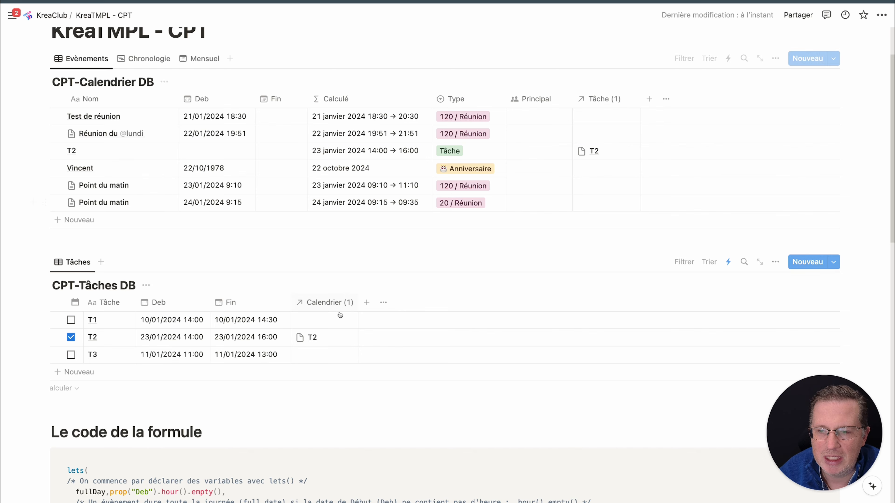
pyautogui.scroll(-8, 256, 293)
pyautogui.click(243, 248)
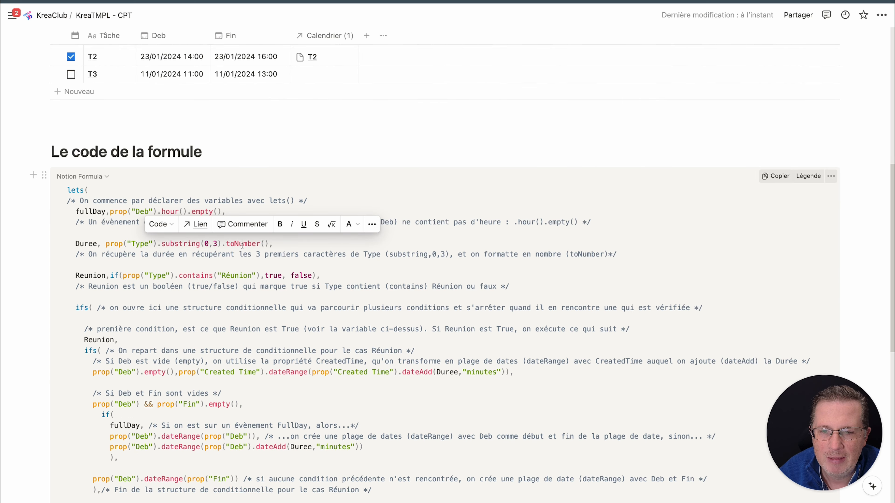
pyautogui.doubleClick(243, 248)
pyautogui.click(243, 248)
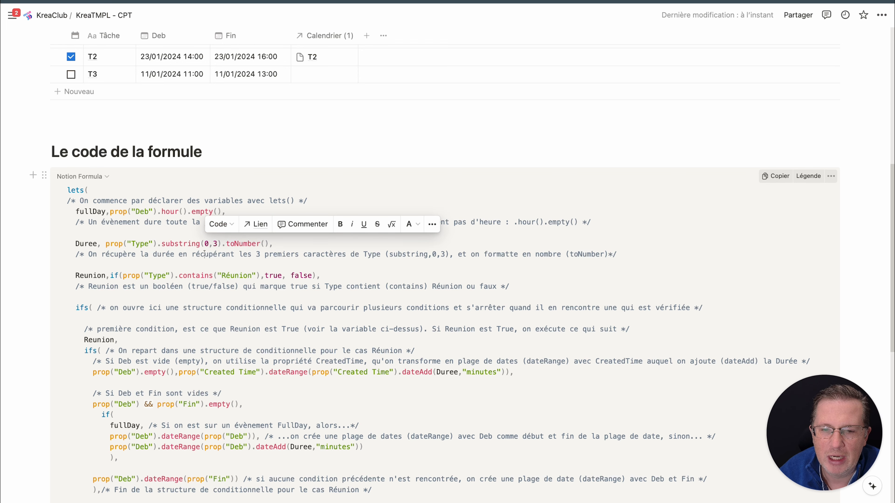
# Compare the Reunion variable's definition with the Réunion entries in the Type column of CPT-Calendrier DB
pyautogui.scroll(-1, 184, 282)
pyautogui.scroll(-1, 184, 282)
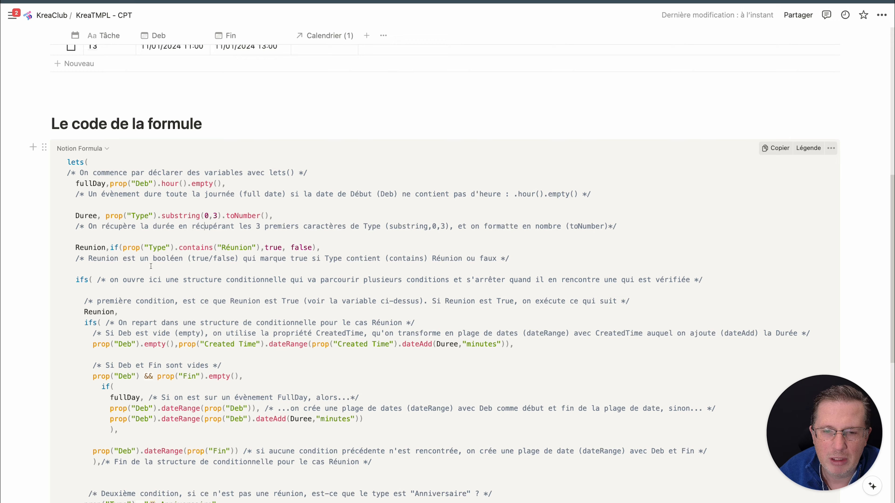
pyautogui.scroll(10, 150, 266)
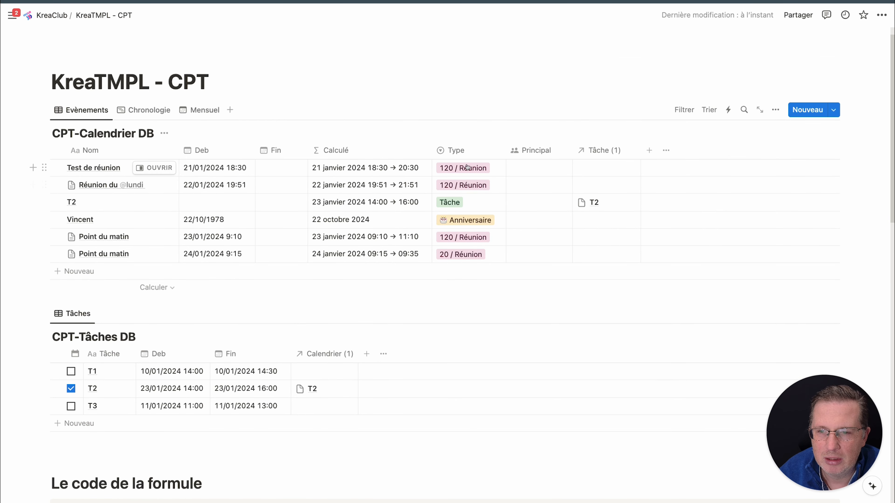
pyautogui.scroll(-1, 375, 281)
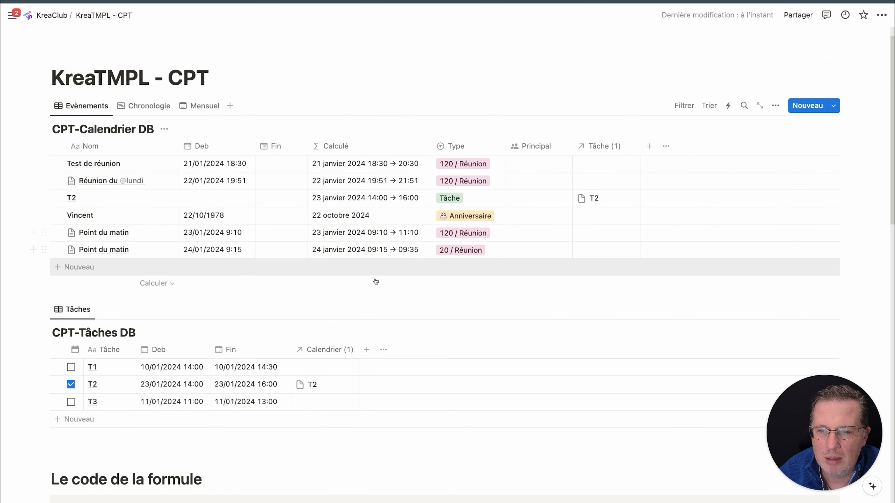
pyautogui.scroll(-8, 376, 282)
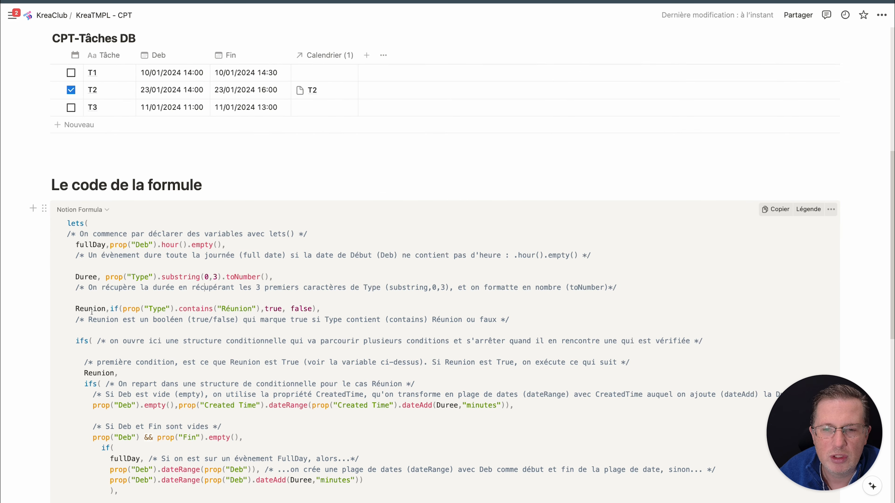
pyautogui.scroll(-4, 91, 311)
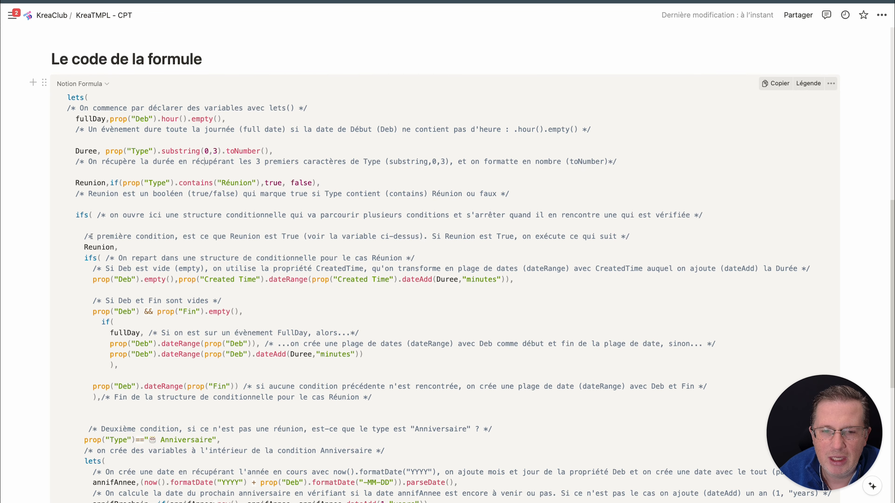
# Examine the ifs structure in the code block, highlighting its Reunion, Anniversaire and Tâche conditions
pyautogui.scroll(-3, 93, 245)
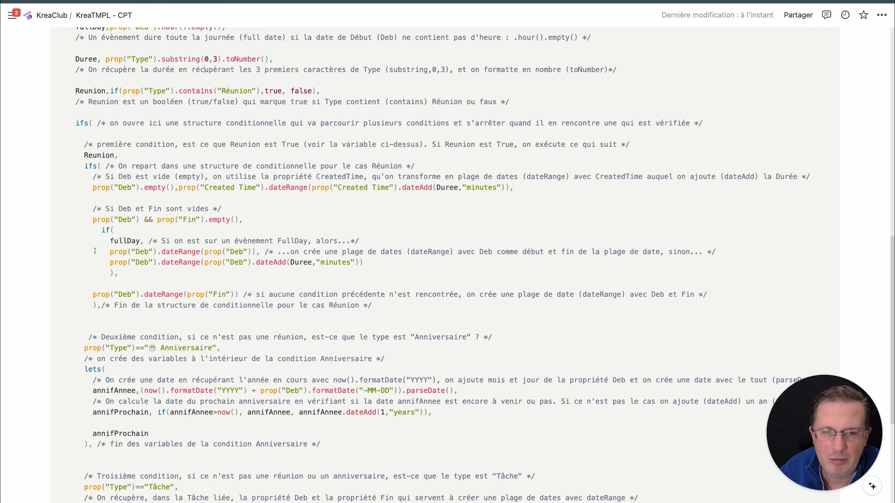
pyautogui.scroll(-2, 97, 257)
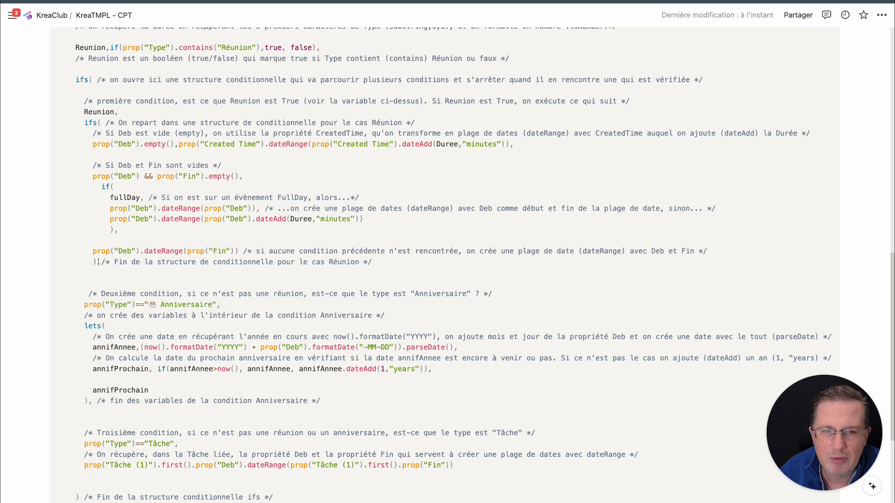
pyautogui.scroll(-1, 98, 261)
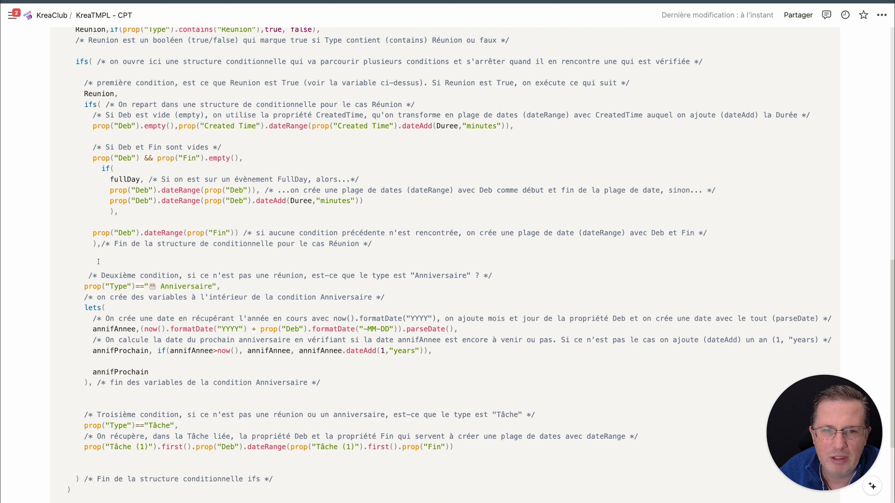
pyautogui.doubleClick(93, 95)
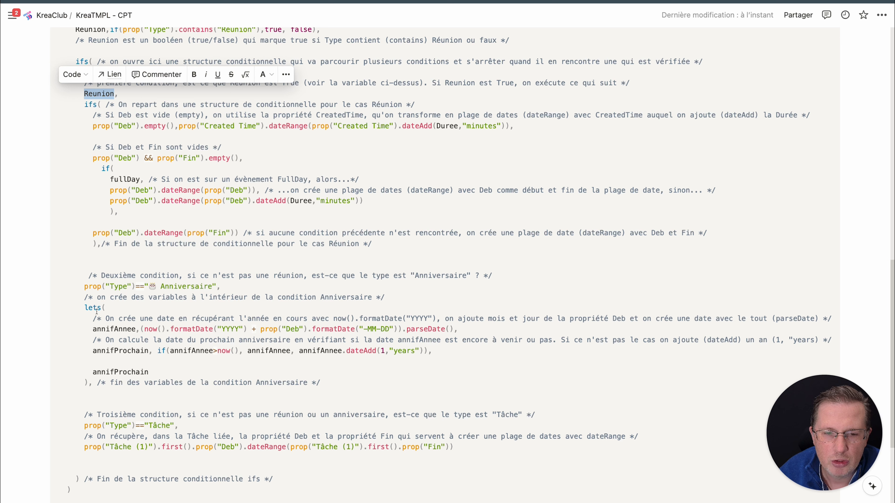
pyautogui.doubleClick(102, 287)
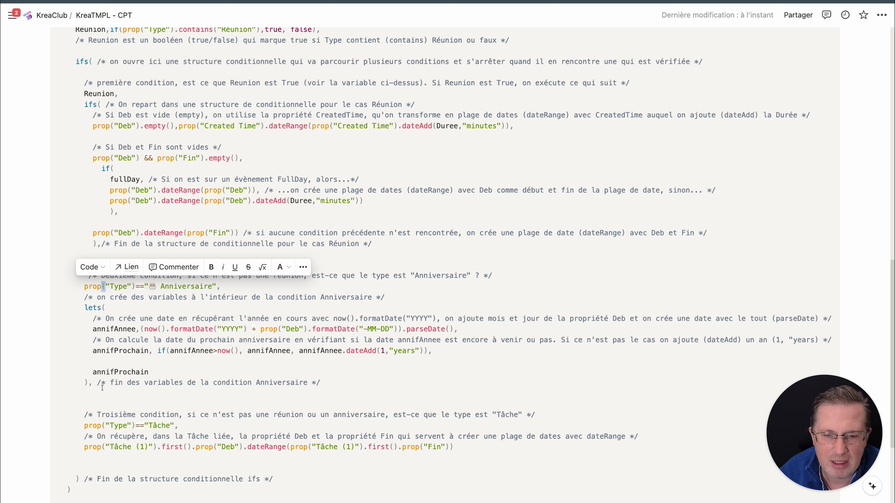
pyautogui.tripleClick(108, 426)
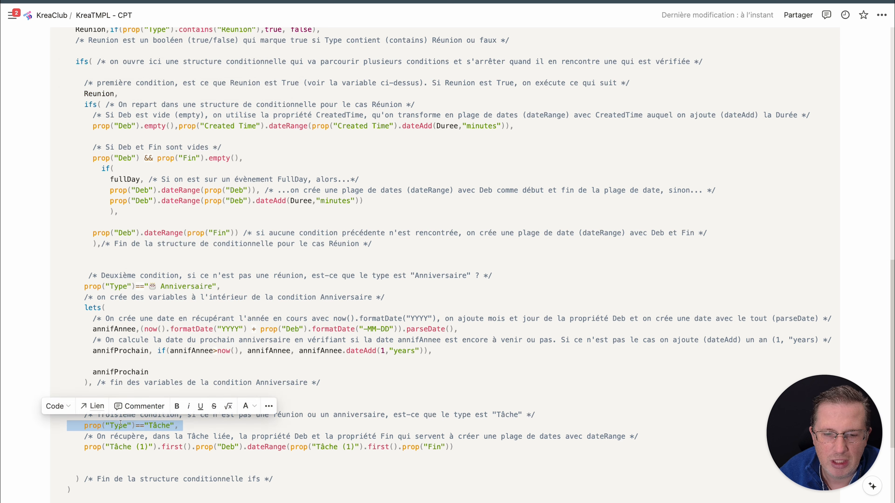
pyautogui.click(179, 310)
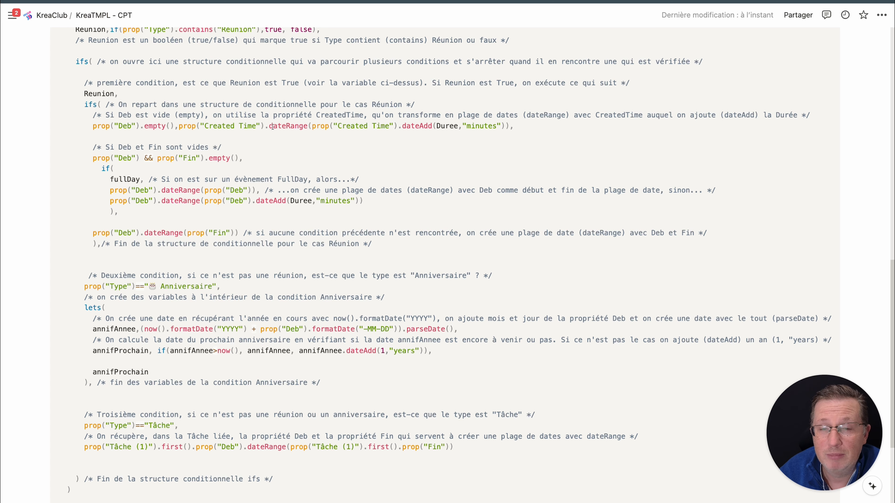
# Examine the meeting case for an empty Deb, highlighting the empty() test and the Created Time date range, and recheck the variables
pyautogui.scroll(4, 155, 370)
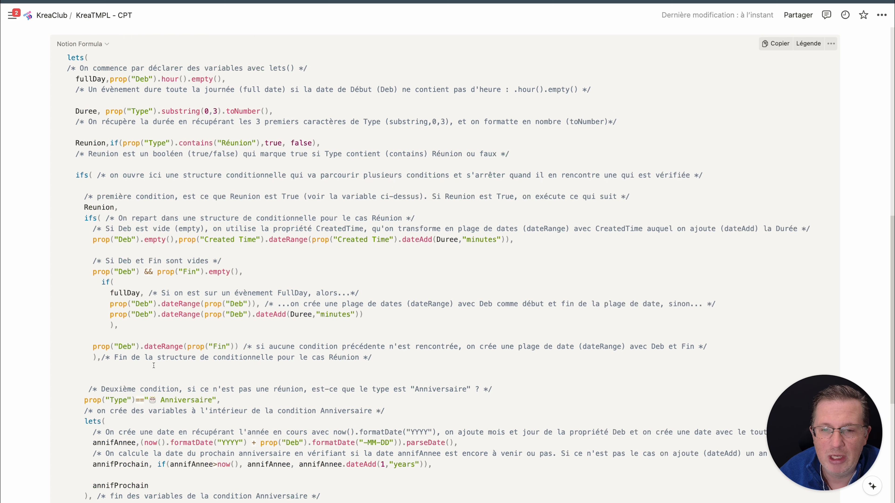
pyautogui.scroll(-2, 158, 324)
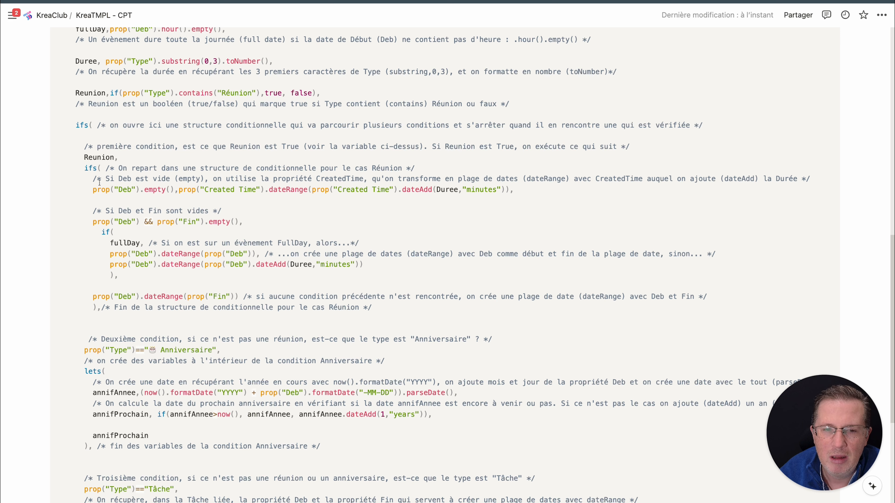
pyautogui.moveTo(94, 190); pyautogui.dragTo(169, 191)
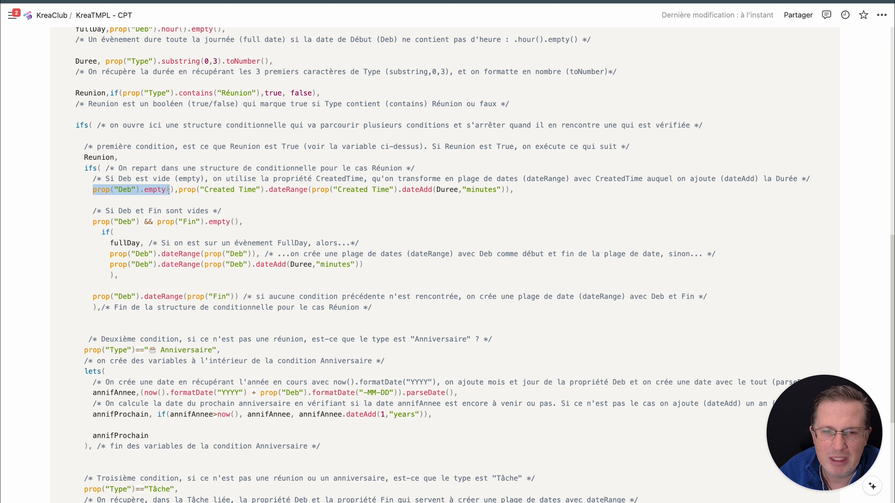
pyautogui.click(151, 192)
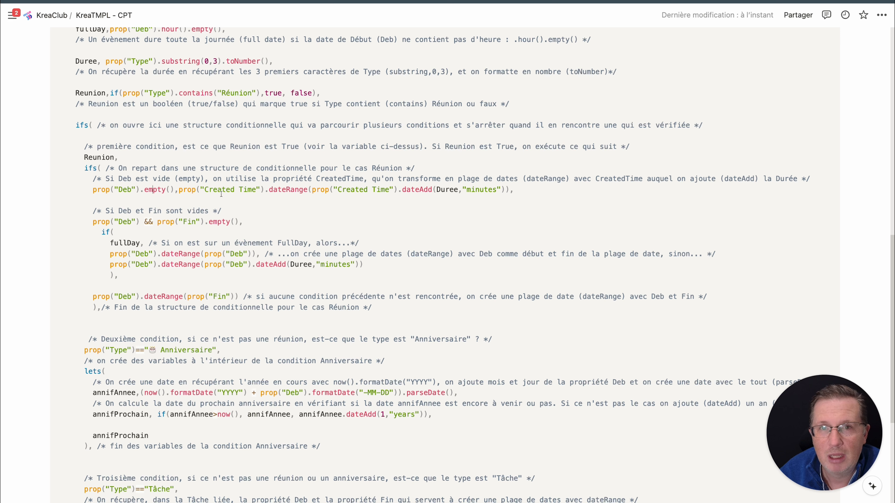
pyautogui.moveTo(178, 190); pyautogui.dragTo(265, 190)
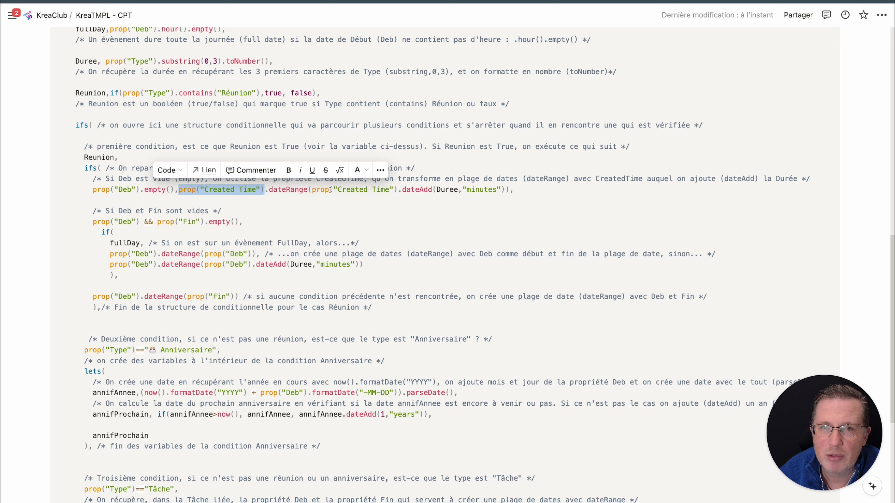
pyautogui.click(309, 190)
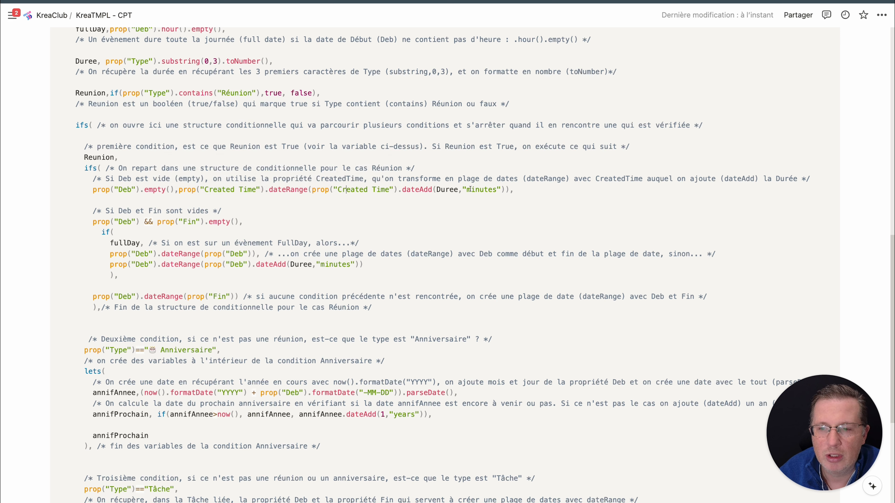
pyautogui.scroll(5, 428, 180)
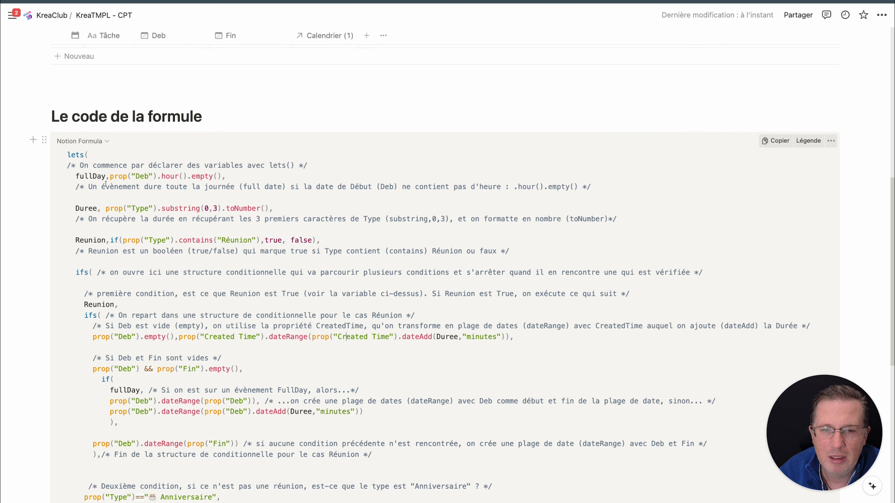
# Examine the meeting case for a Deb without Fin, highlighting prop("Deb") inside the dateRange of the fullDay branch
pyautogui.scroll(-4, 273, 216)
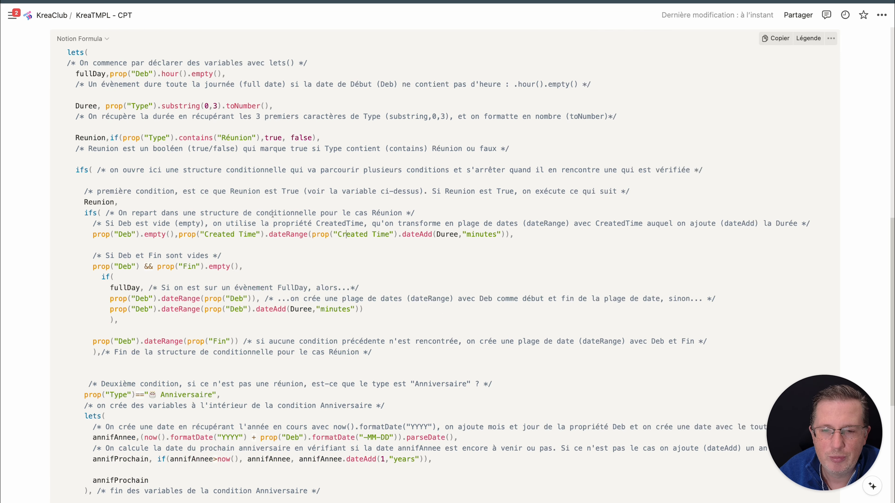
pyautogui.scroll(-1, 273, 214)
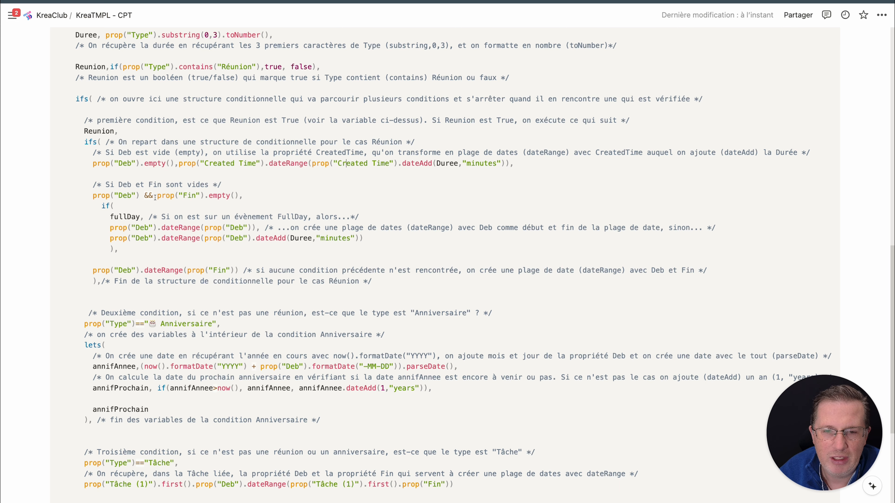
pyautogui.scroll(-1, 158, 201)
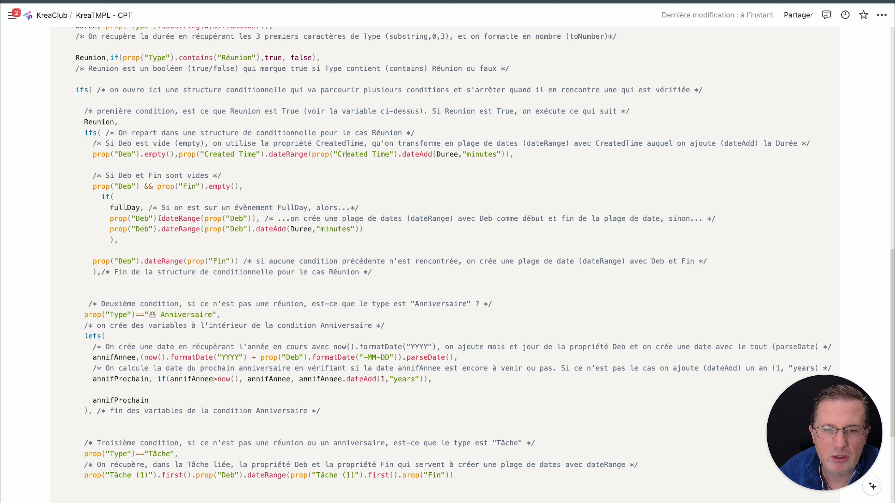
pyautogui.moveTo(110, 219); pyautogui.dragTo(251, 219)
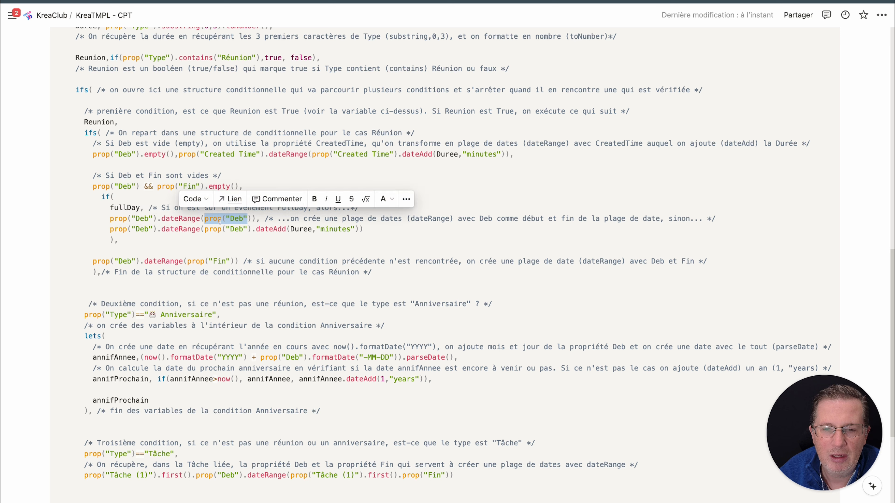
pyautogui.click(227, 224)
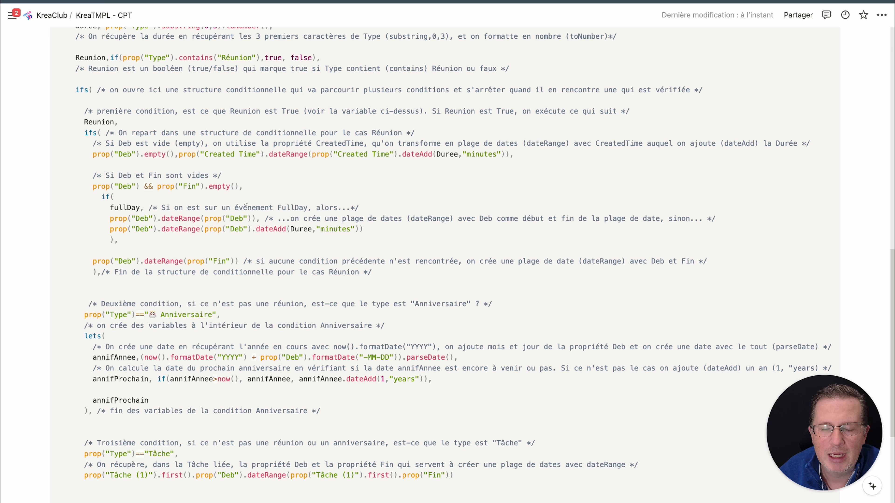
# Examine the fallback of the meeting case, highlighting the expression prop("Deb").dateRange(prop("Fin"))
pyautogui.scroll(-5, 158, 220)
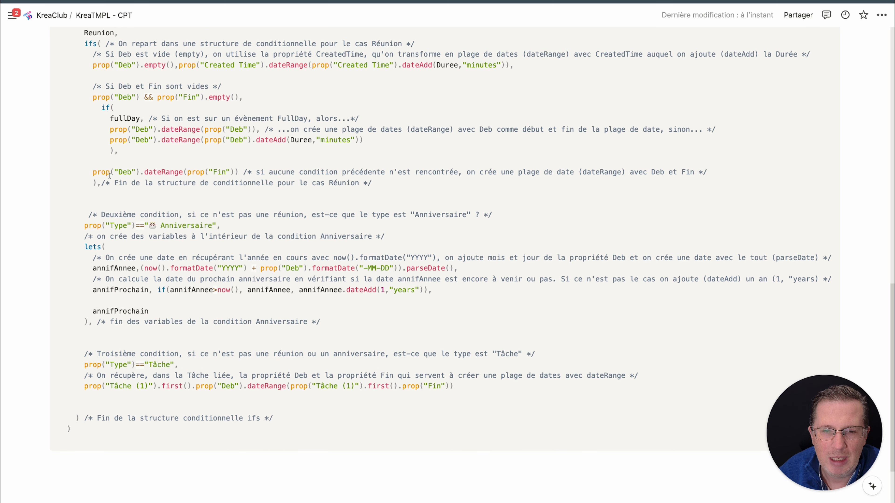
pyautogui.moveTo(93, 172); pyautogui.dragTo(236, 190)
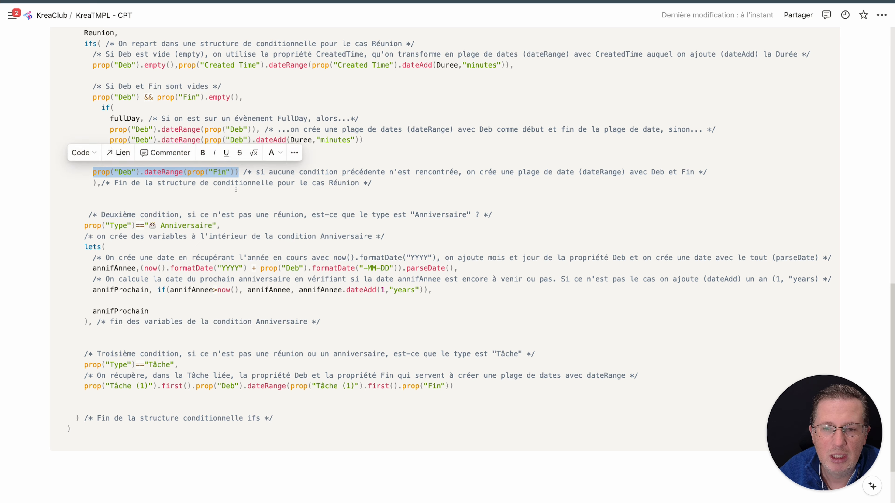
pyautogui.click(209, 179)
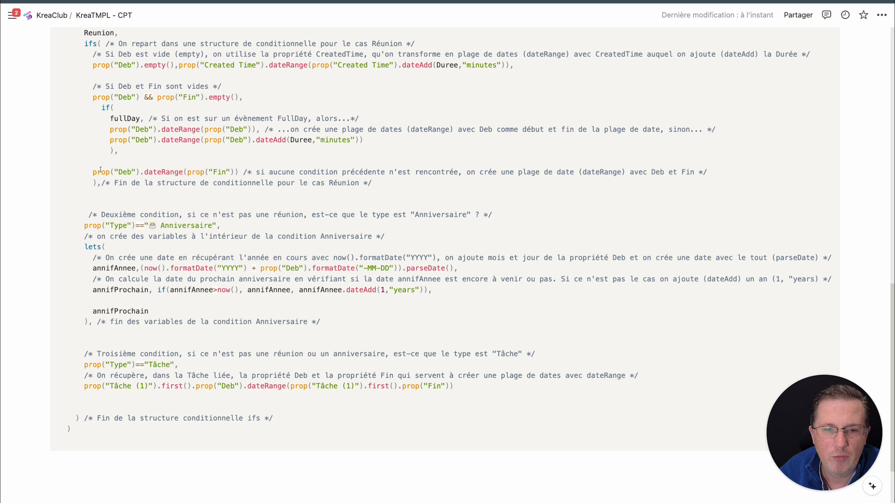
pyautogui.moveTo(91, 172); pyautogui.dragTo(183, 172)
pyautogui.click(216, 173)
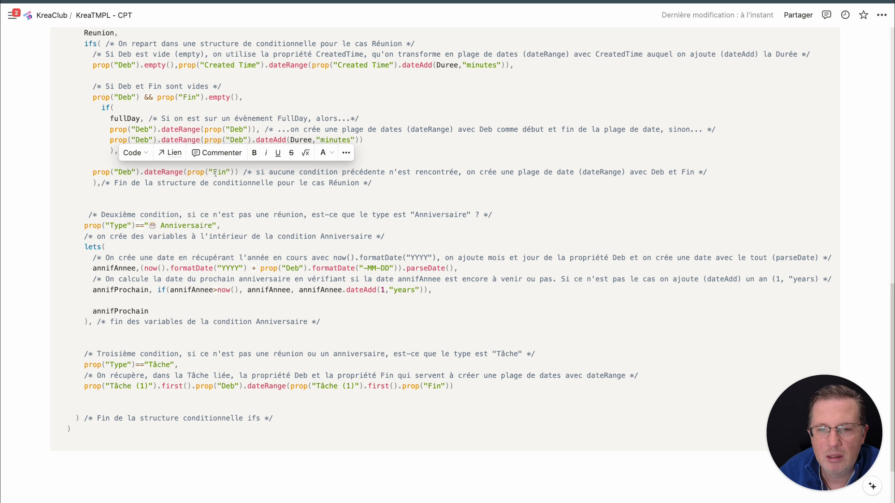
pyautogui.scroll(2, 210, 207)
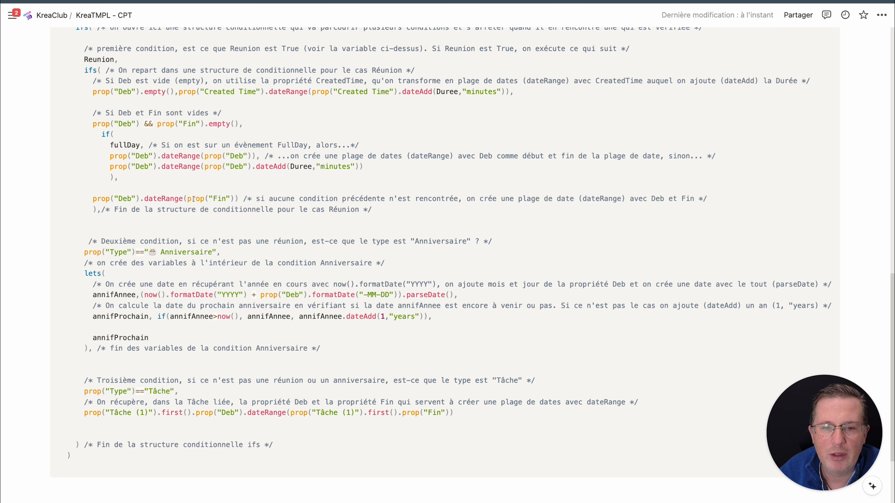
# Examine the annifAnnee variable in the Anniversaire condition, highlighting its name and the "YYYY" and "-MM-DD" date formats
pyautogui.scroll(-3, 193, 200)
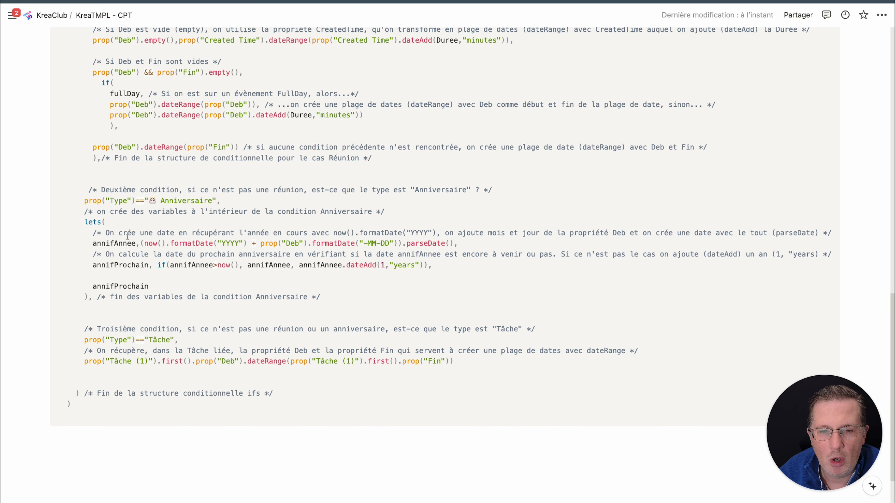
pyautogui.doubleClick(114, 245)
pyautogui.click(121, 246)
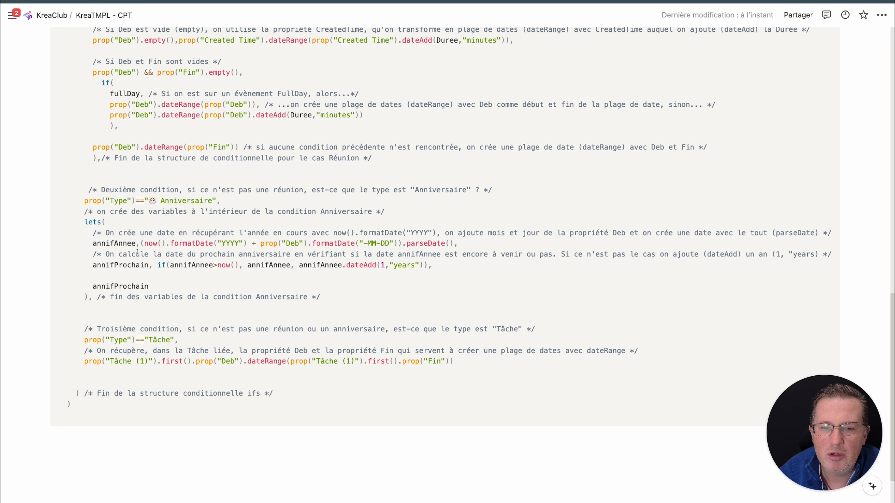
pyautogui.scroll(-1, 137, 249)
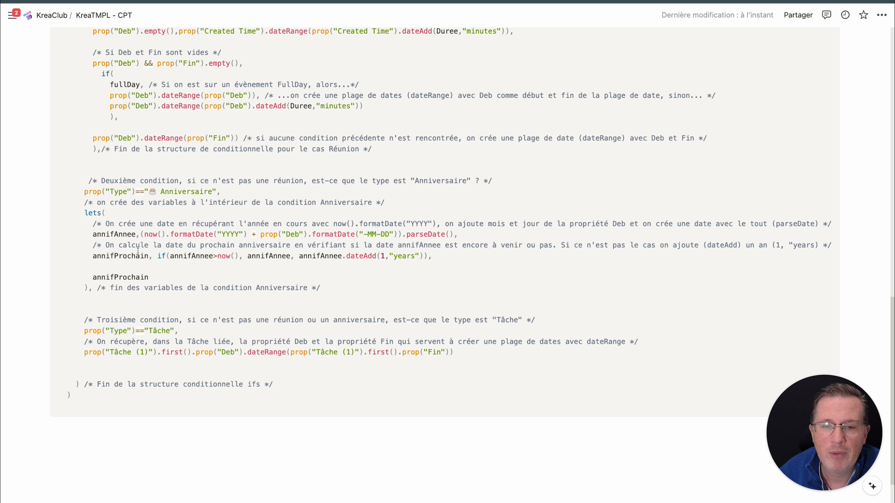
pyautogui.doubleClick(229, 234)
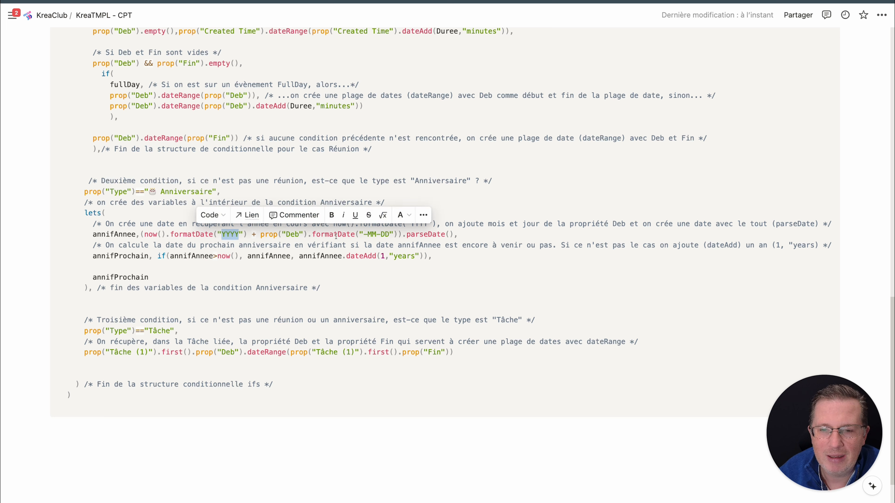
pyautogui.moveTo(364, 234); pyautogui.dragTo(393, 234)
pyautogui.click(327, 234)
# Compare the birthday row's Deb entry in CPT-Calendrier DB with the annifAnnee definition, and highlight its parseDate() call
pyautogui.scroll(10, 202, 324)
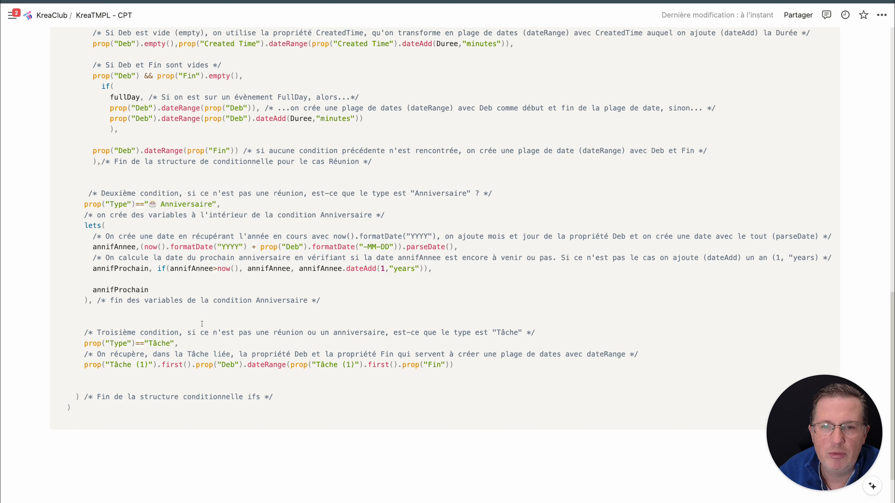
pyautogui.scroll(10, 202, 325)
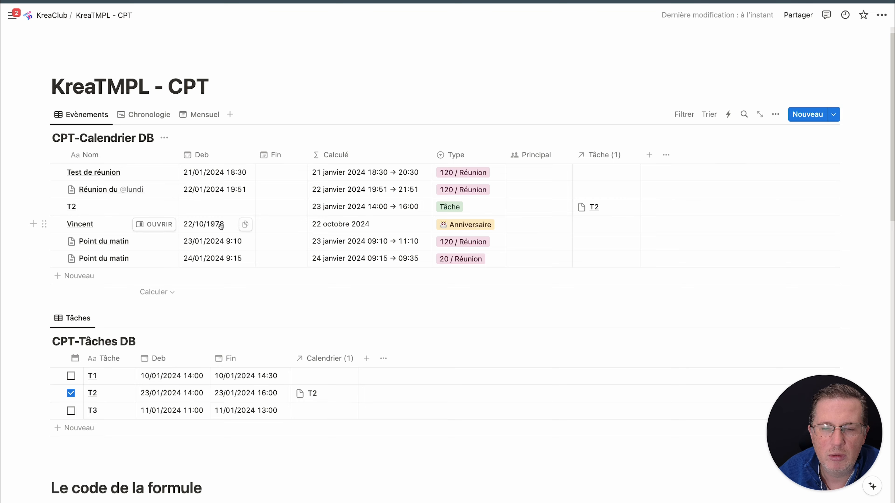
pyautogui.scroll(-15, 221, 226)
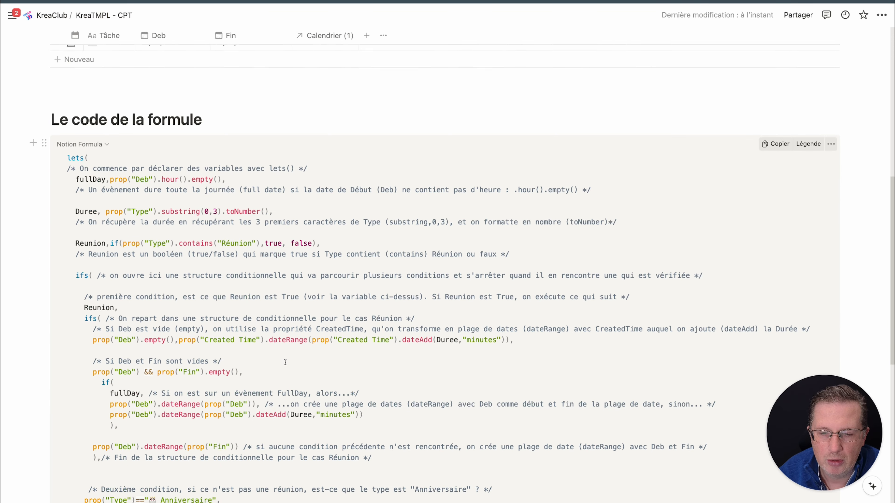
pyautogui.scroll(-4, 285, 363)
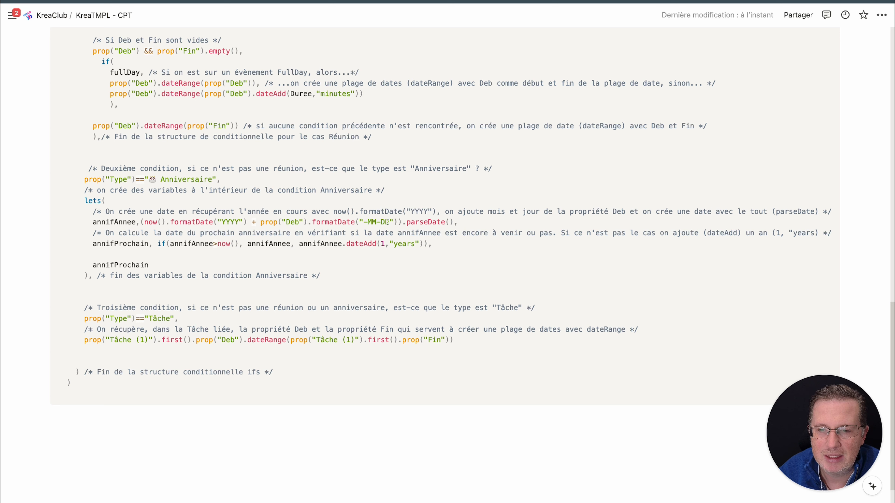
pyautogui.moveTo(407, 222); pyautogui.dragTo(458, 222)
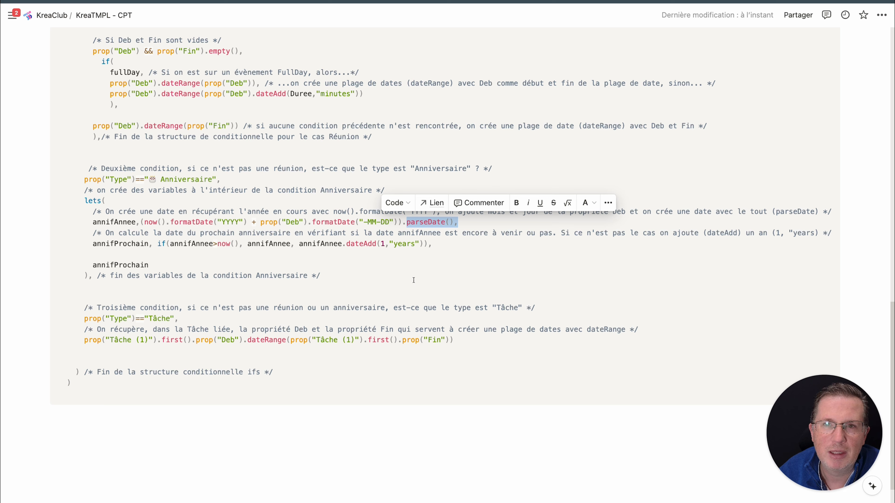
pyautogui.click(446, 221)
# Check the birthday row's Calculé value, then examine annifProchain, highlighting the annifAnnee>now() test and both annifAnnee outcomes, including dateAdd(1,"years")
pyautogui.scroll(20, 388, 230)
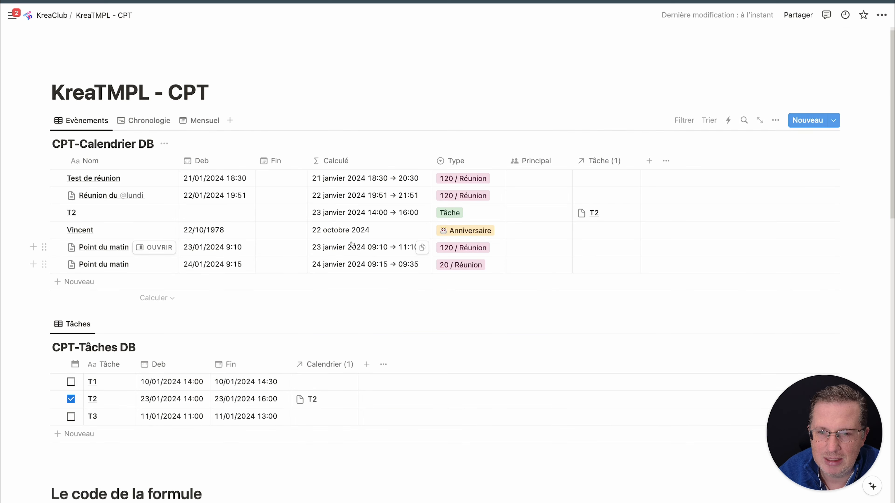
pyautogui.scroll(-10, 374, 282)
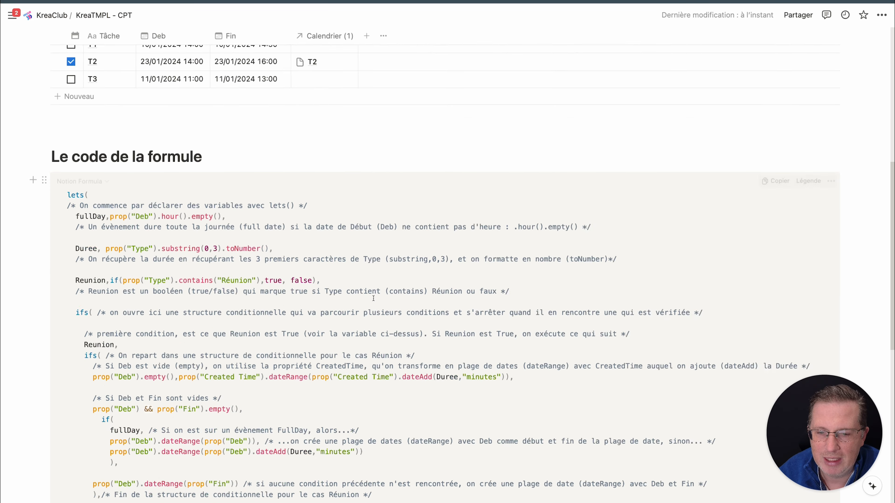
pyautogui.scroll(-10, 373, 299)
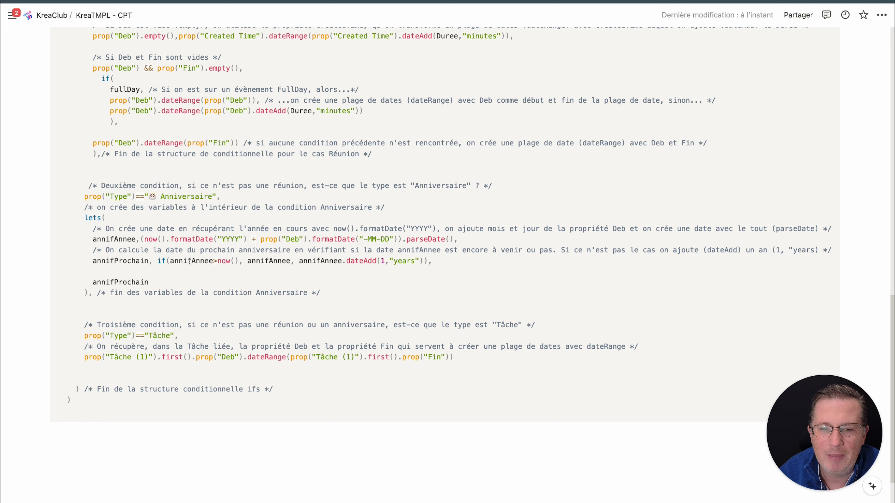
pyautogui.moveTo(178, 261); pyautogui.dragTo(226, 262)
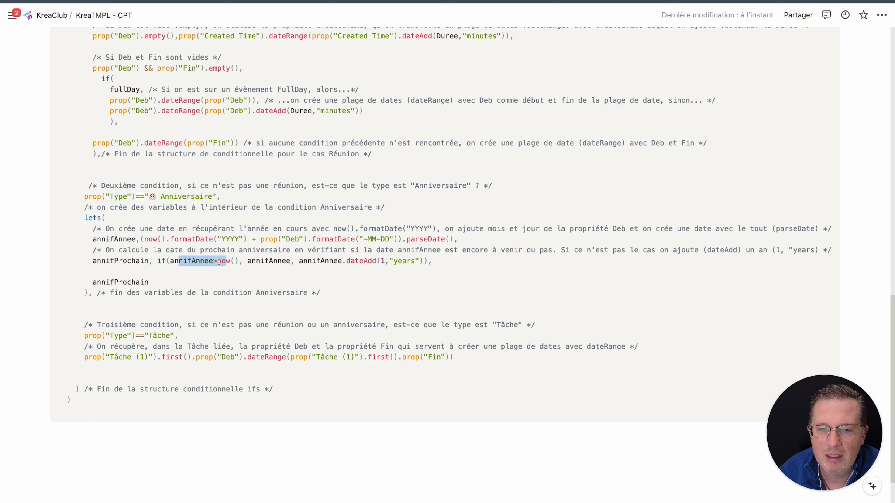
pyautogui.click(235, 263)
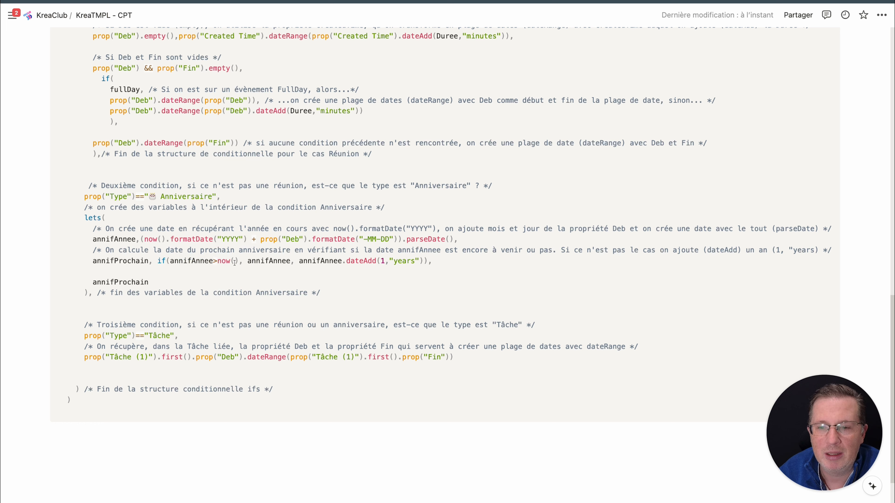
pyautogui.doubleClick(251, 261)
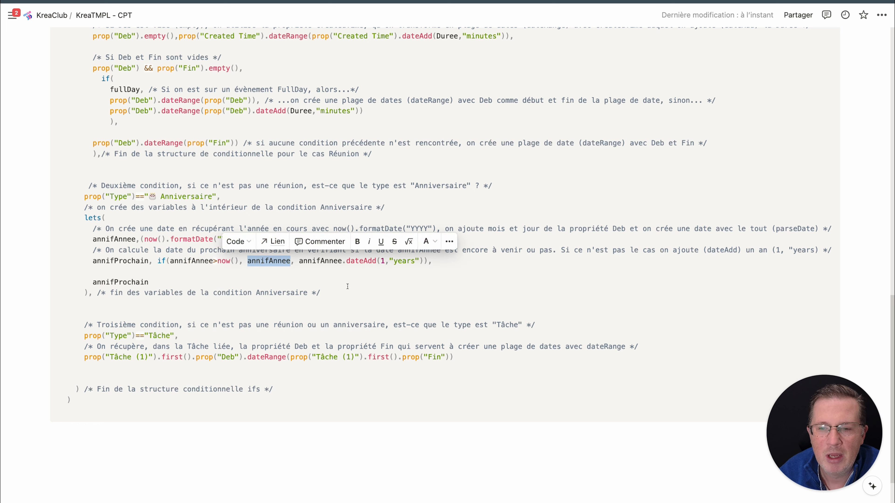
pyautogui.click(331, 263)
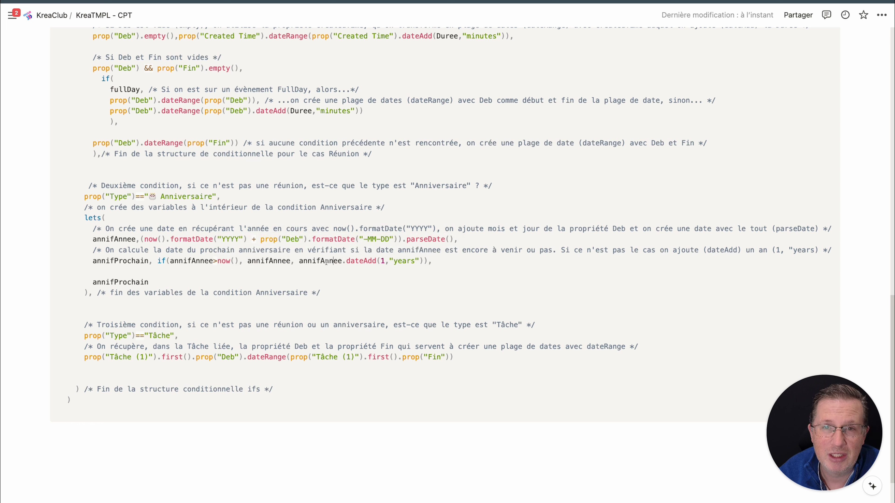
pyautogui.doubleClick(382, 261)
pyautogui.doubleClick(333, 261)
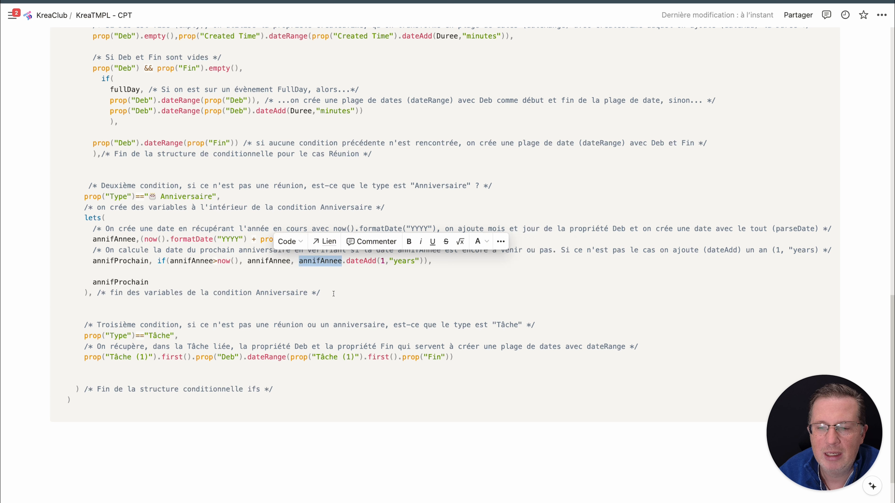
pyautogui.click(323, 263)
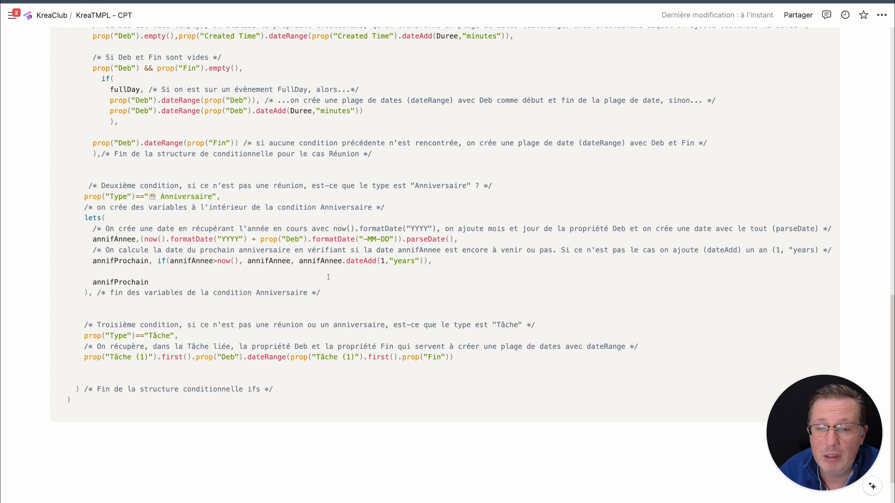
# Compare the Tâche condition with the linked T2 task in CPT-Tâches DB, highlighting the first().prop("Deb") and first().prop("Fin") parts
pyautogui.scroll(-2, 328, 277)
pyautogui.scroll(-1, 169, 295)
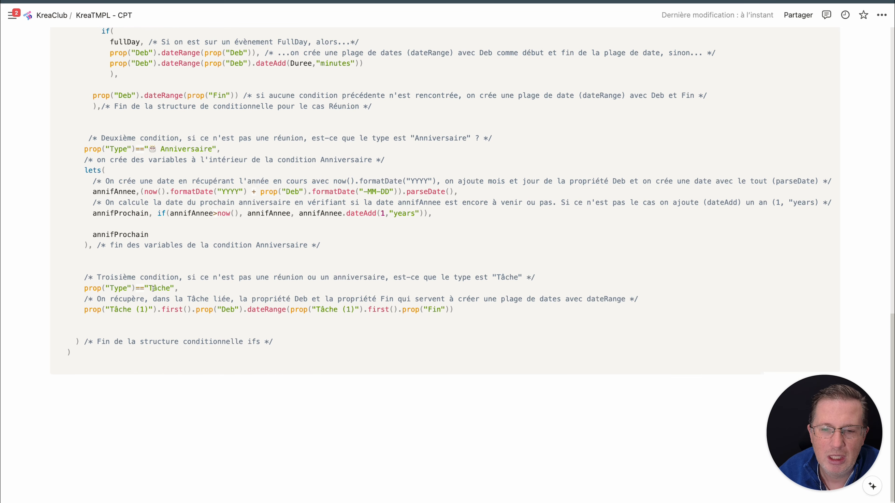
pyautogui.scroll(20, 153, 288)
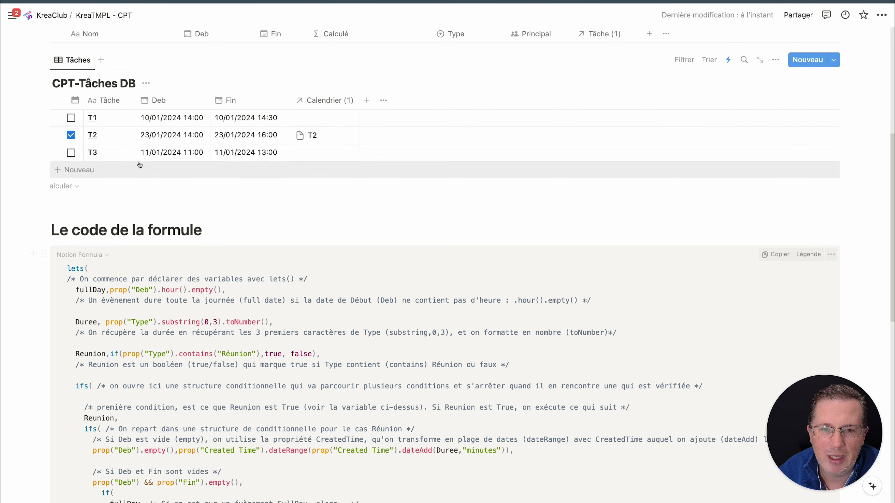
pyautogui.scroll(8, 364, 135)
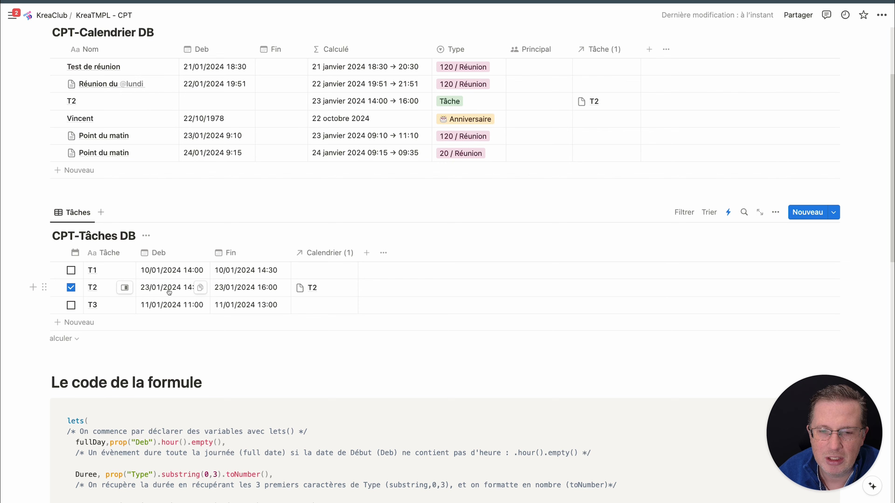
pyautogui.scroll(-15, 362, 208)
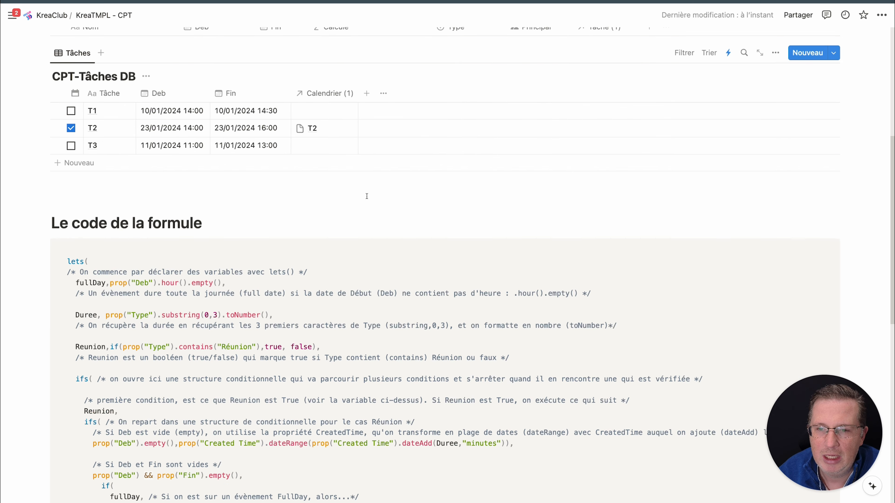
pyautogui.scroll(-2, 363, 208)
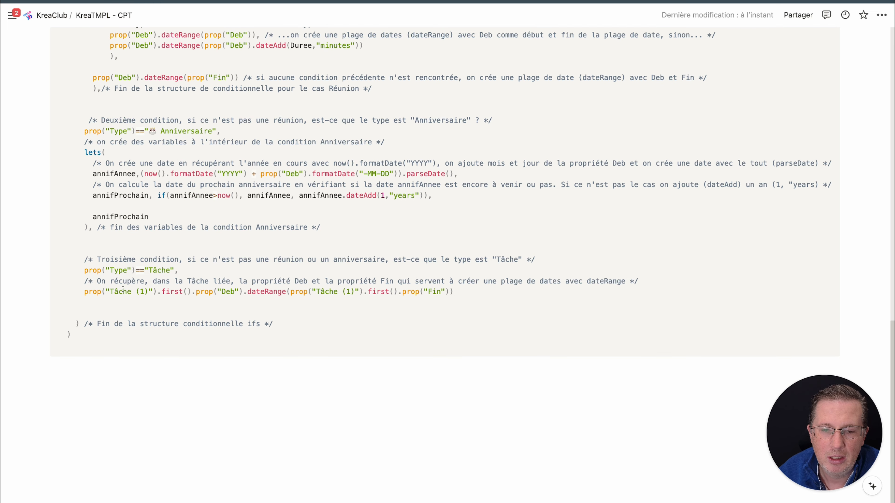
pyautogui.moveTo(123, 292); pyautogui.dragTo(243, 294)
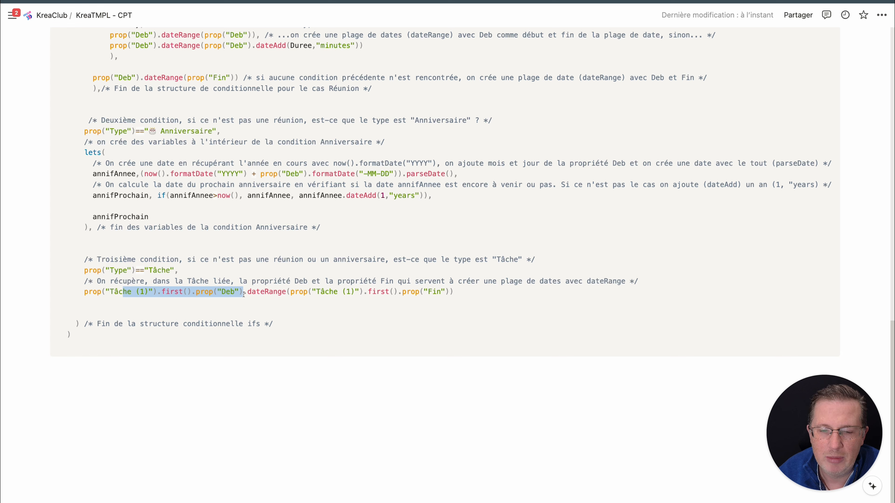
pyautogui.moveTo(363, 292); pyautogui.dragTo(455, 292)
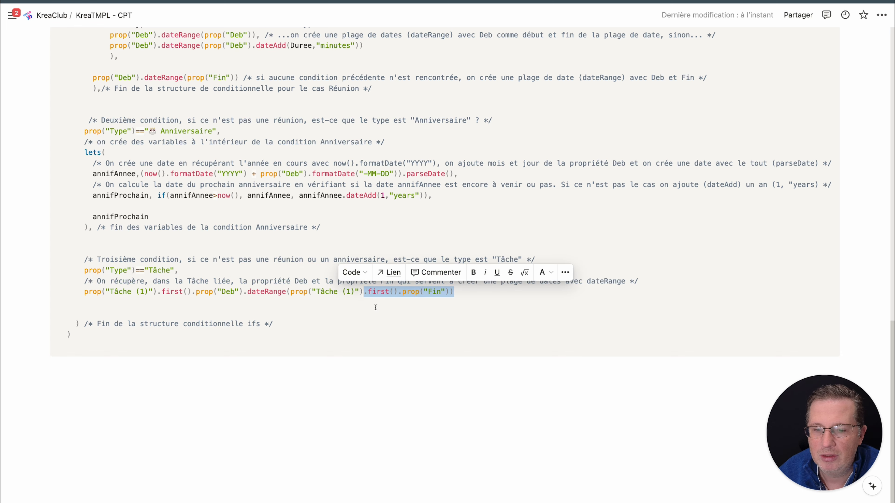
# Review the complete commented formula, from the lets() variables through the Réunion, Anniversaire and Tâche conditions, alongside the CPT-Tâches DB table
pyautogui.click(405, 292)
pyautogui.scroll(3, 409, 278)
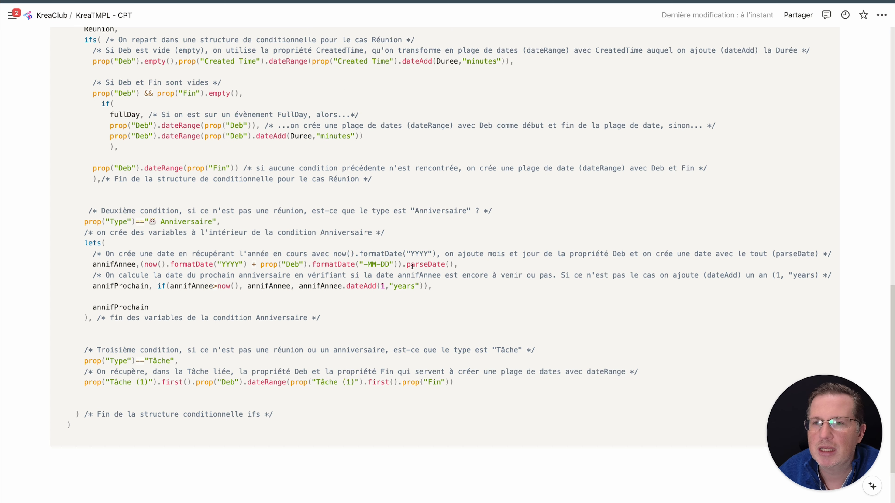
pyautogui.scroll(8, 412, 267)
pyautogui.scroll(-3, 413, 267)
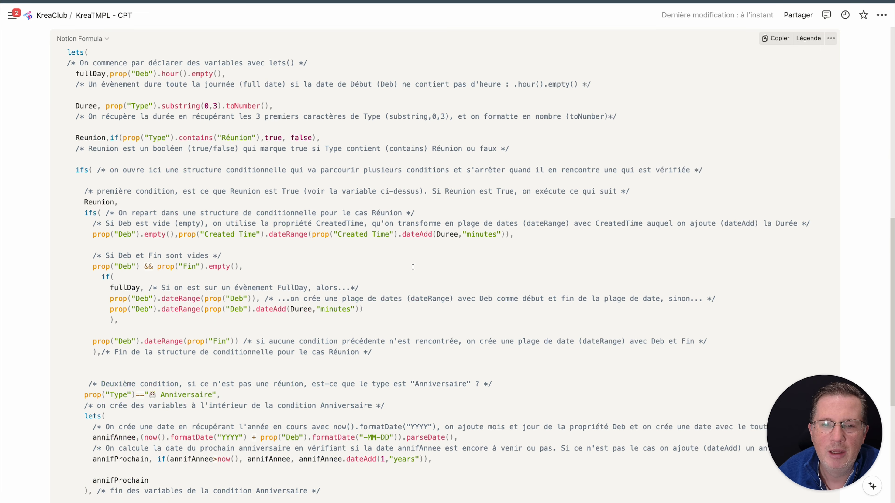
pyautogui.scroll(-3, 413, 267)
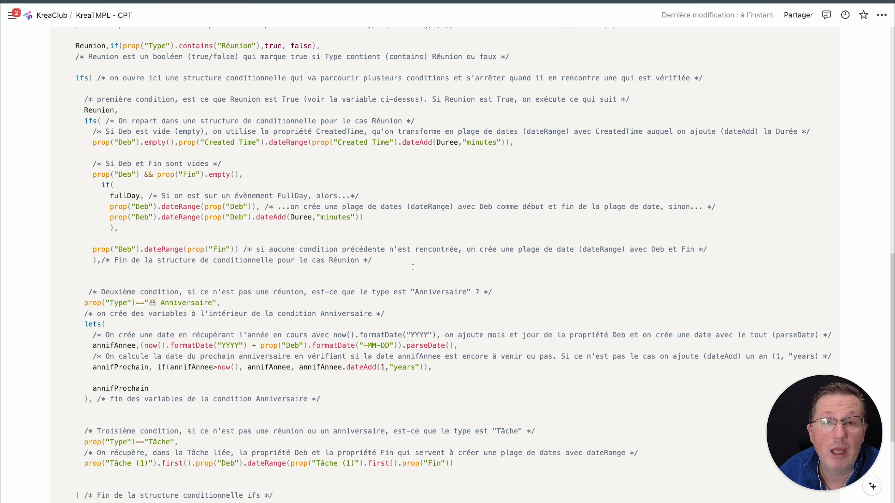
pyautogui.scroll(5, 392, 268)
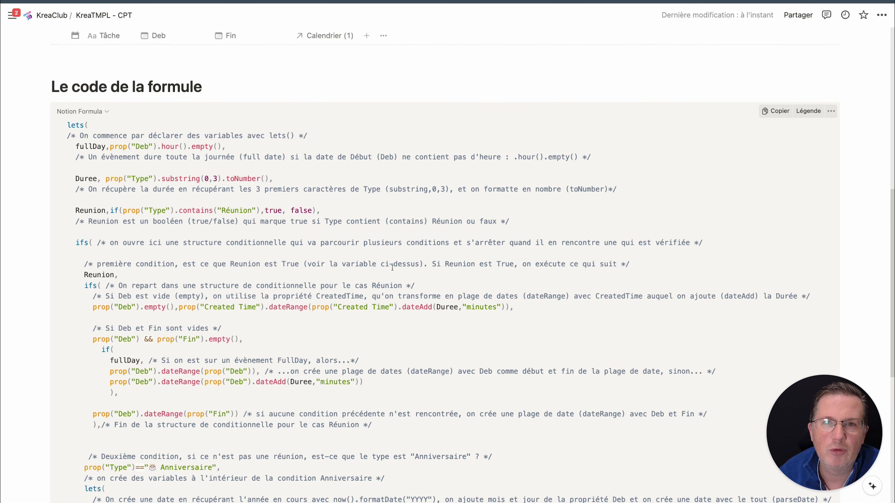
pyautogui.scroll(7, 384, 280)
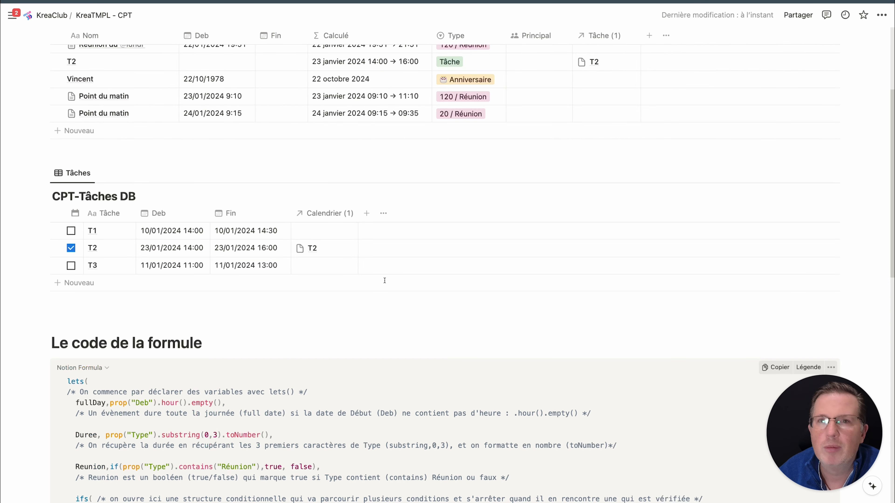
pyautogui.scroll(-6, 382, 288)
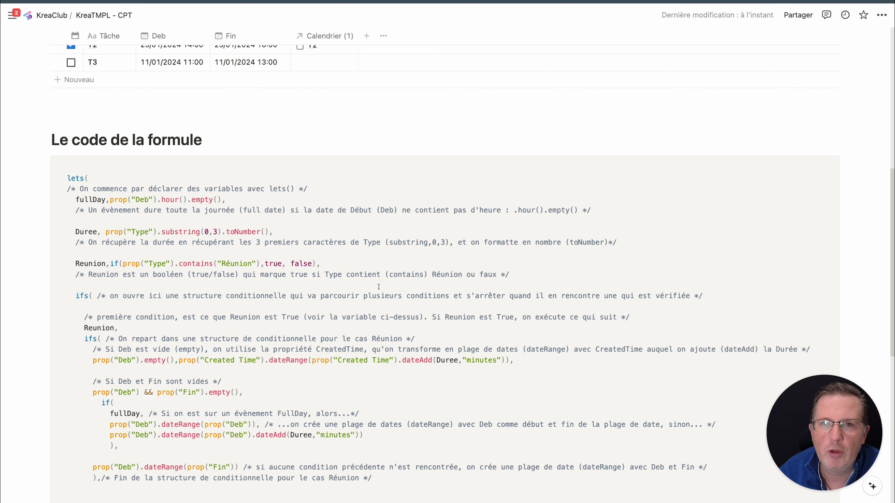
pyautogui.scroll(-2, 378, 287)
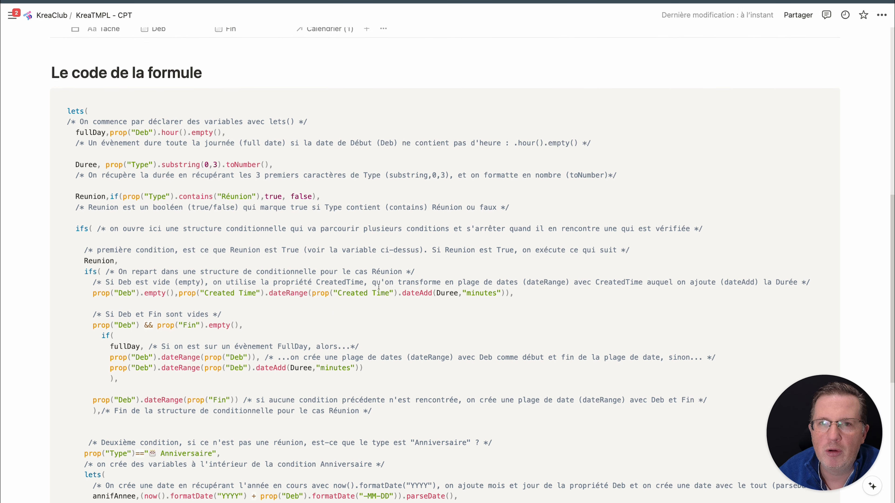
pyautogui.scroll(-2, 379, 286)
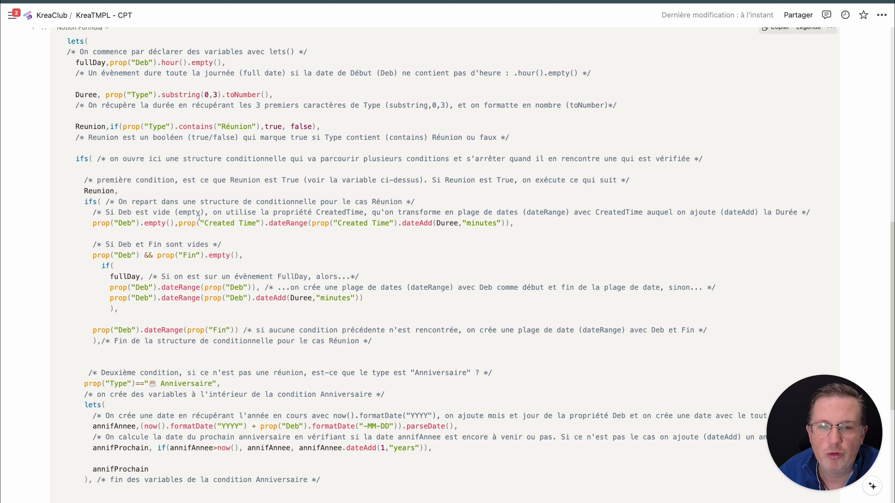
pyautogui.scroll(2, 247, 254)
pyautogui.scroll(10, 246, 254)
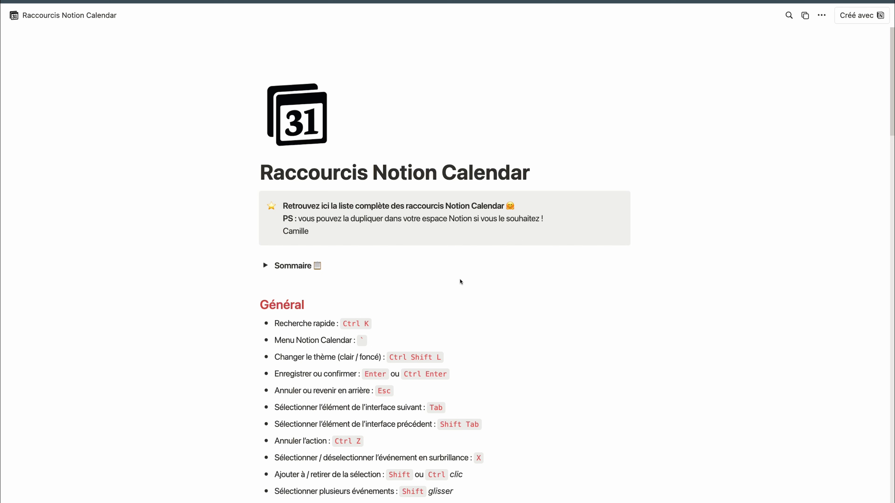
# Examine the shortcut lists on the Raccourcis Notion Calendar page, from Général through Actions principales to Navigation dans le calendrier
pyautogui.scroll(-1, 499, 282)
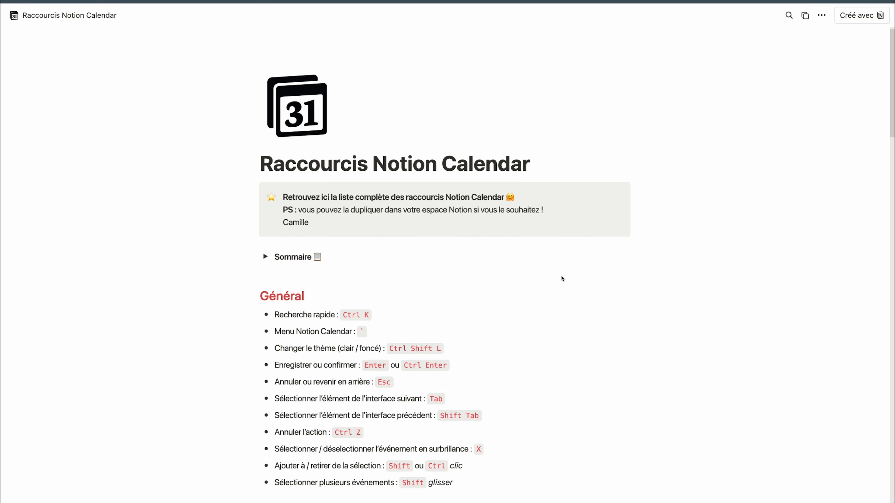
pyautogui.scroll(1, 562, 278)
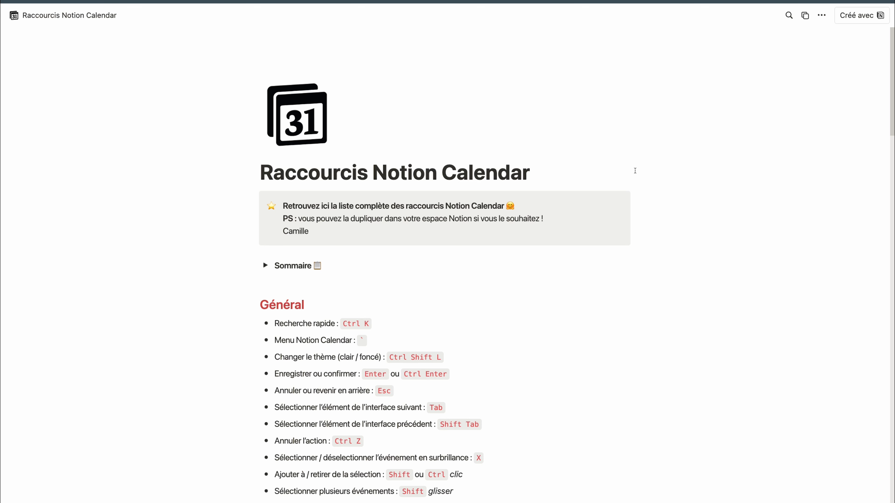
pyautogui.scroll(-3, 611, 215)
pyautogui.scroll(-15, 612, 214)
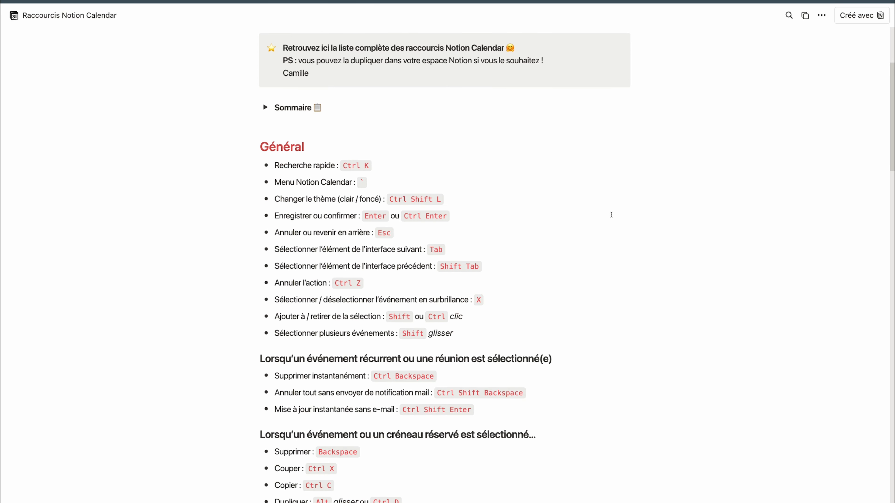
pyautogui.scroll(-20, 612, 215)
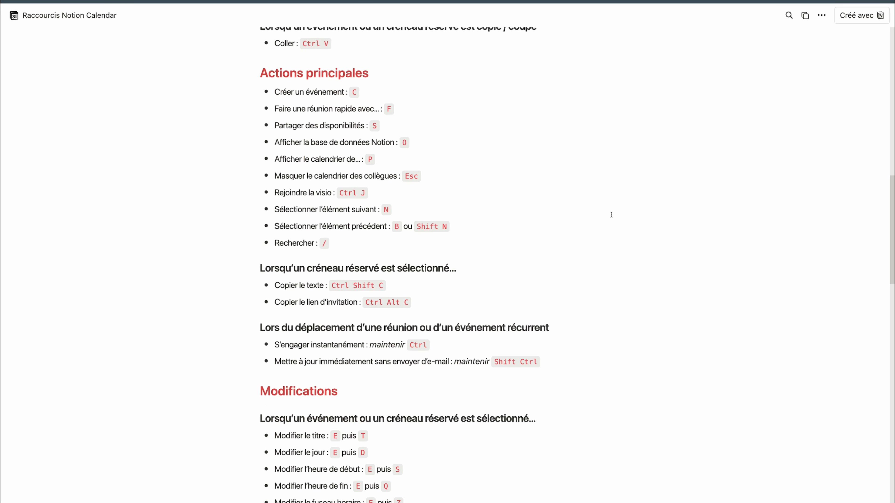
pyautogui.scroll(-17, 611, 215)
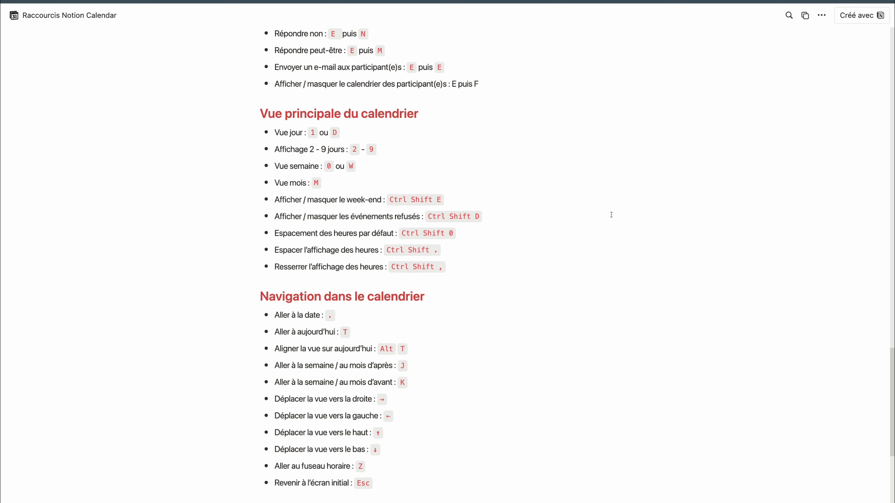
# Return to the start of the shortcuts page, expand the Sommaire to check its section links, and collapse it again
pyautogui.scroll(8, 611, 214)
pyautogui.scroll(20, 612, 214)
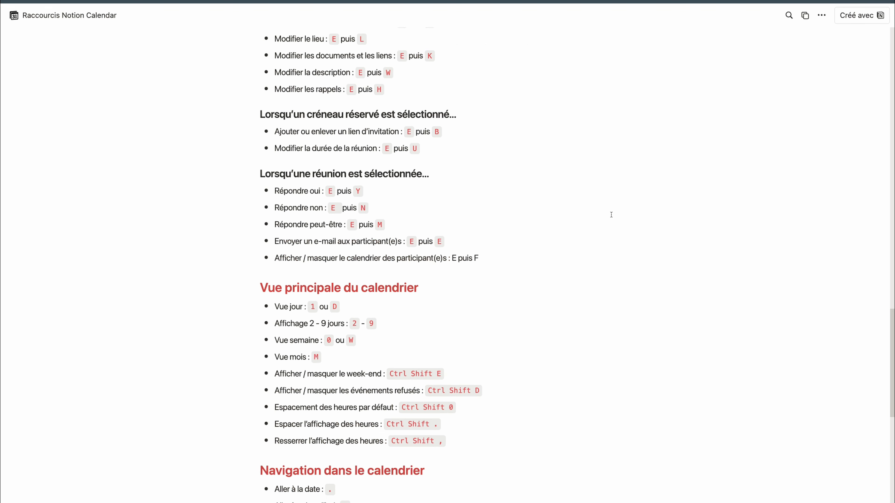
pyautogui.scroll(6, 612, 214)
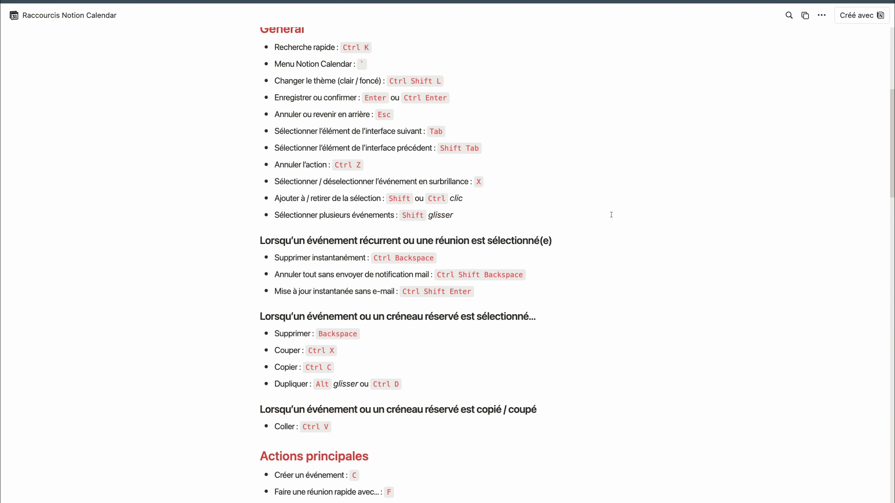
pyautogui.scroll(6, 612, 214)
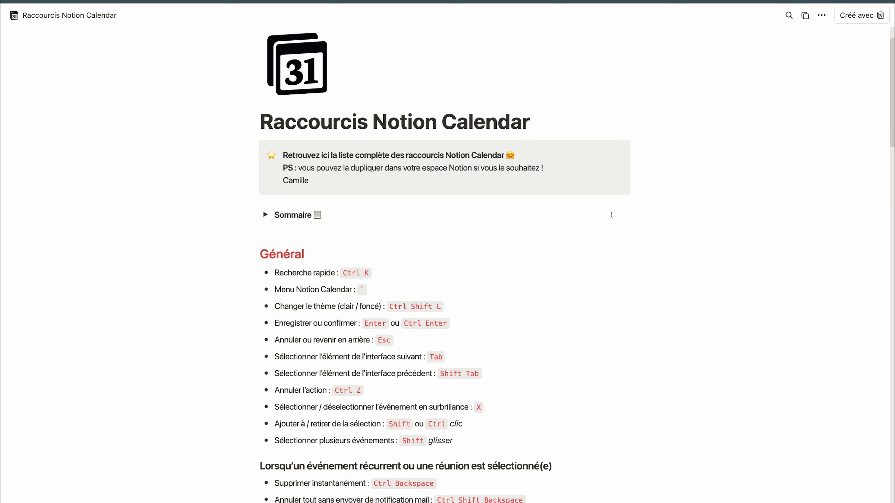
pyautogui.click(265, 215)
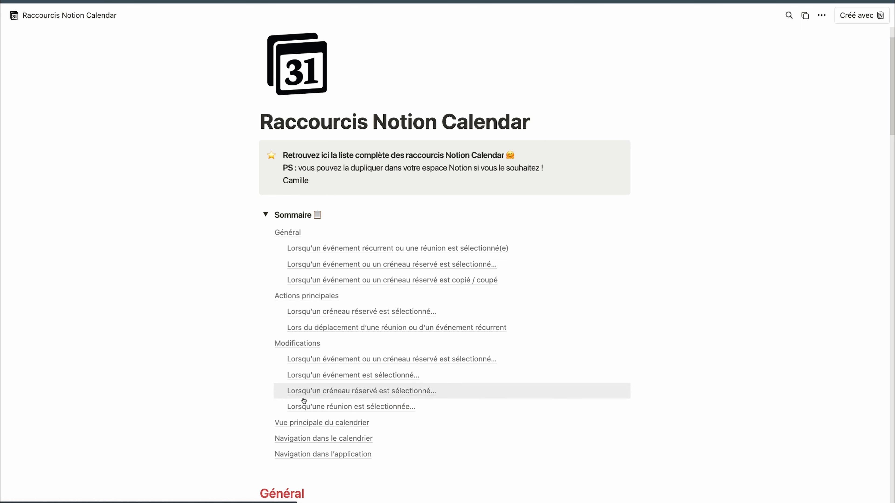
pyautogui.click(266, 215)
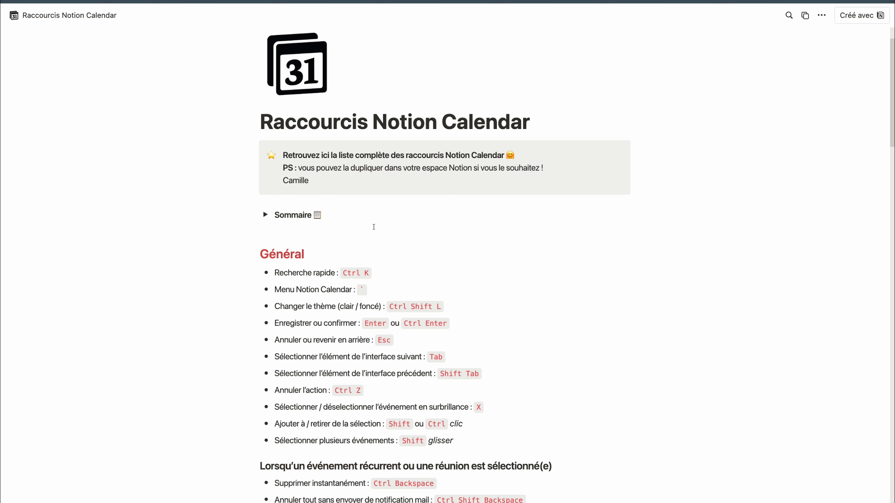